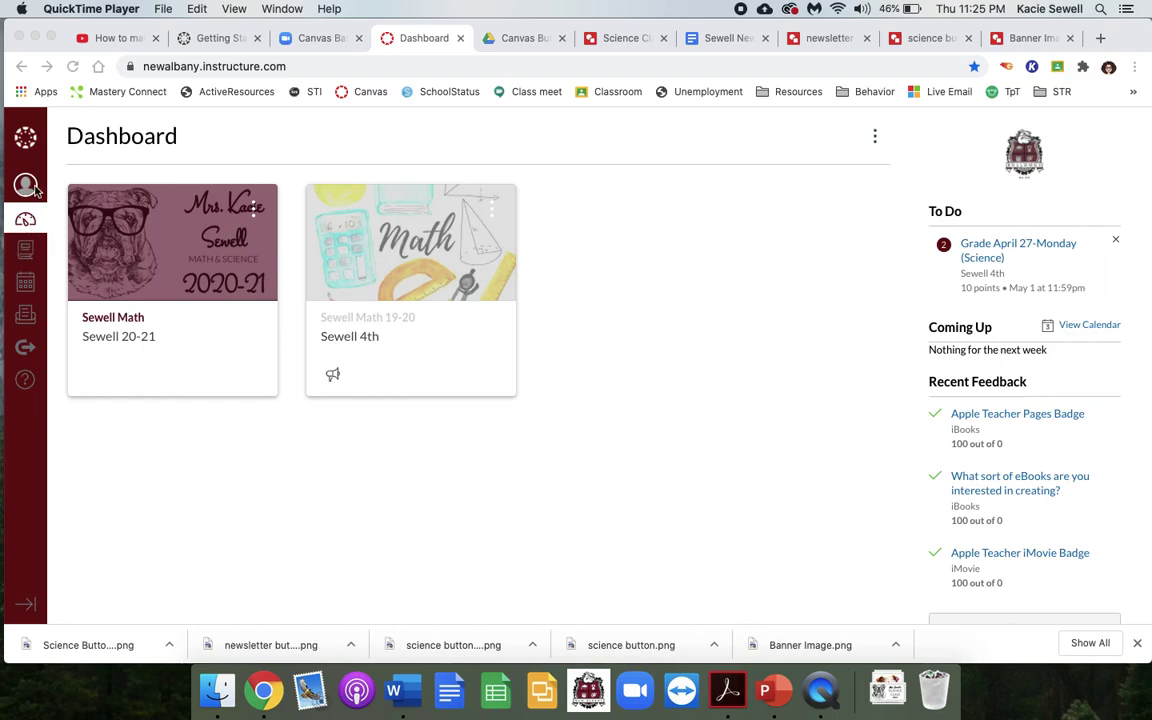
In Chrome, open the All Courses list from the Courses menu
left_click(30, 252)
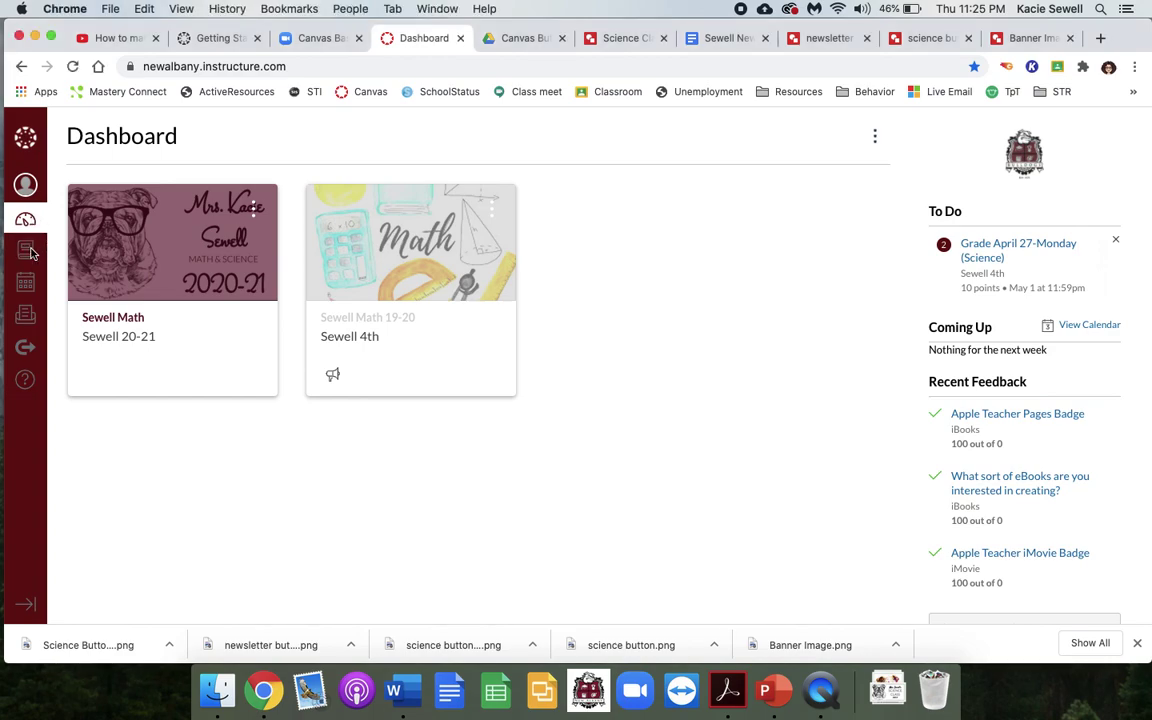
left_click(27, 250)
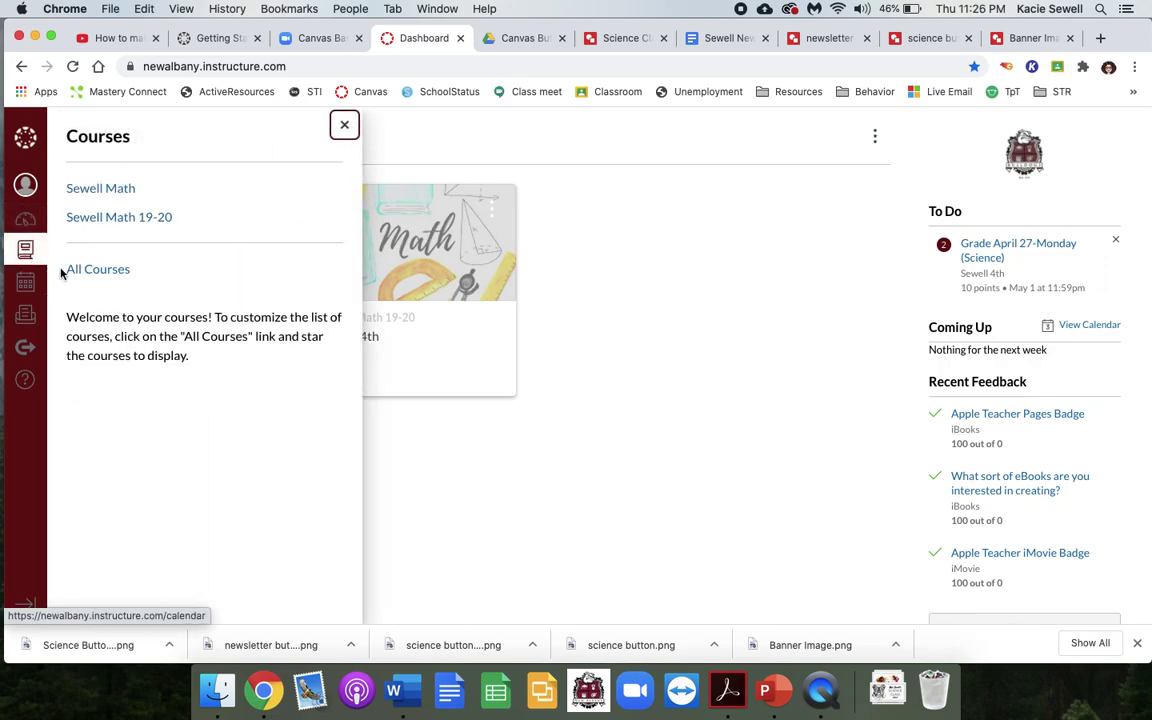
left_click(72, 272)
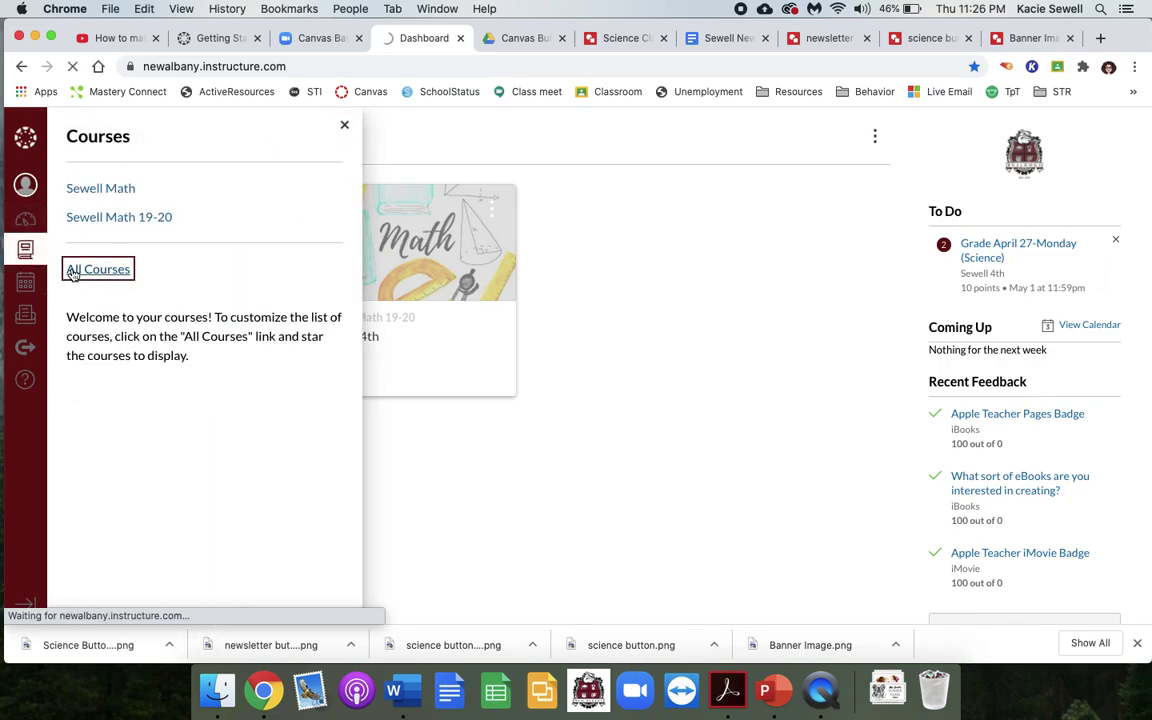
Create a new course named 'Sewell Science'
left_click(100, 218)
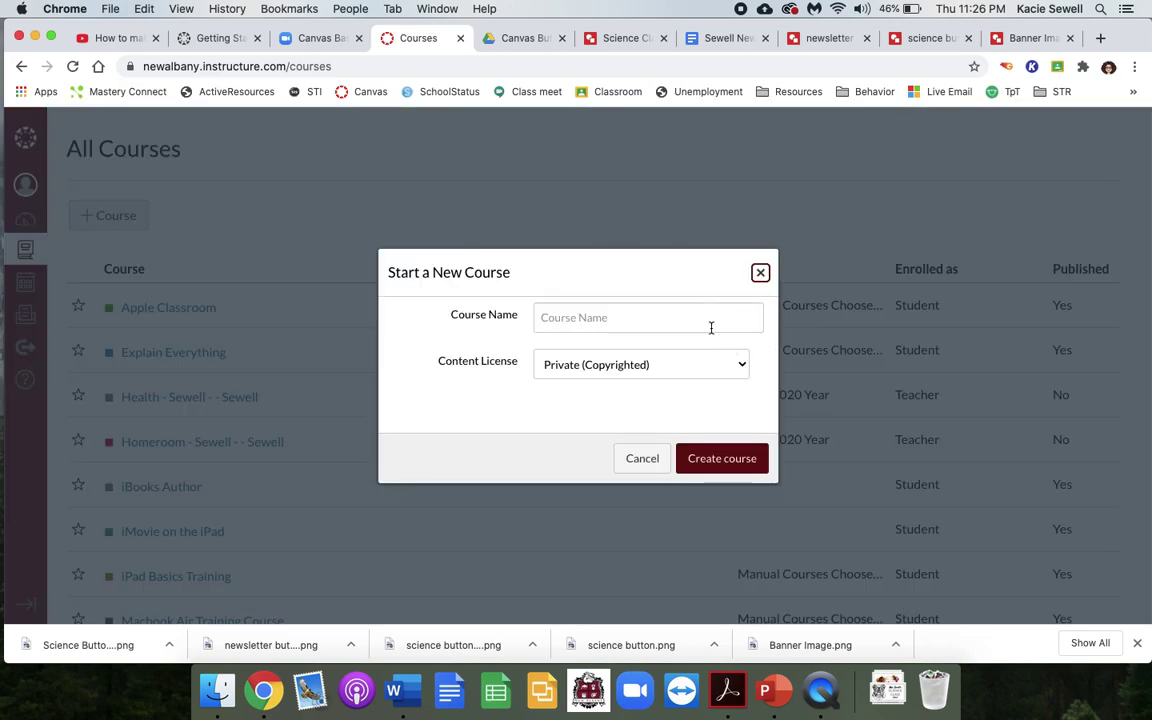
left_click(710, 326)
type("Sewell Science")
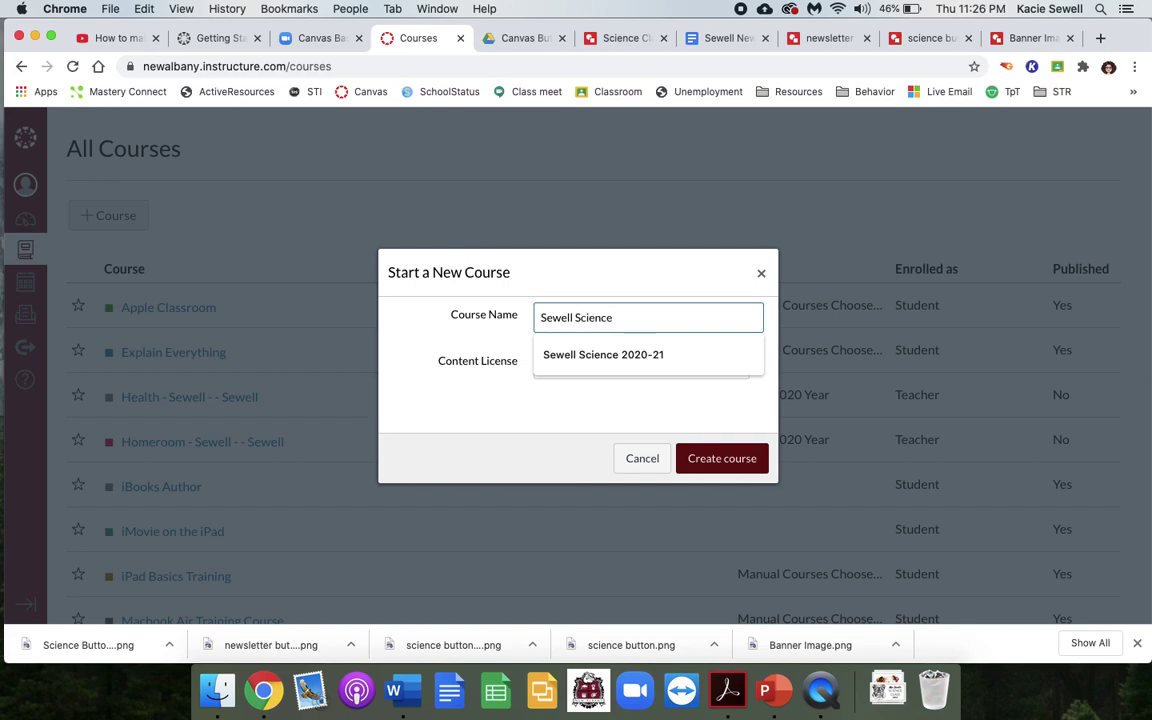
left_click(740, 471)
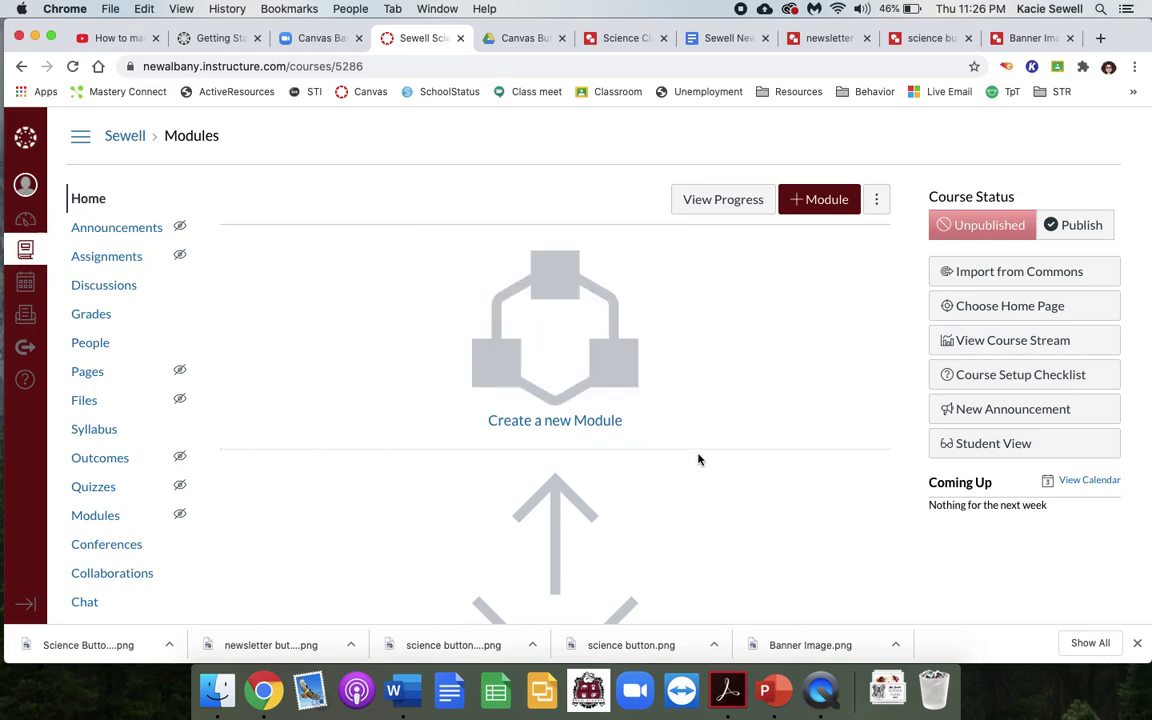
Add a new course page titled 'Home' and place the cursor in its body
scroll(698, 459, "down", 3)
scroll(698, 459, "up", 3)
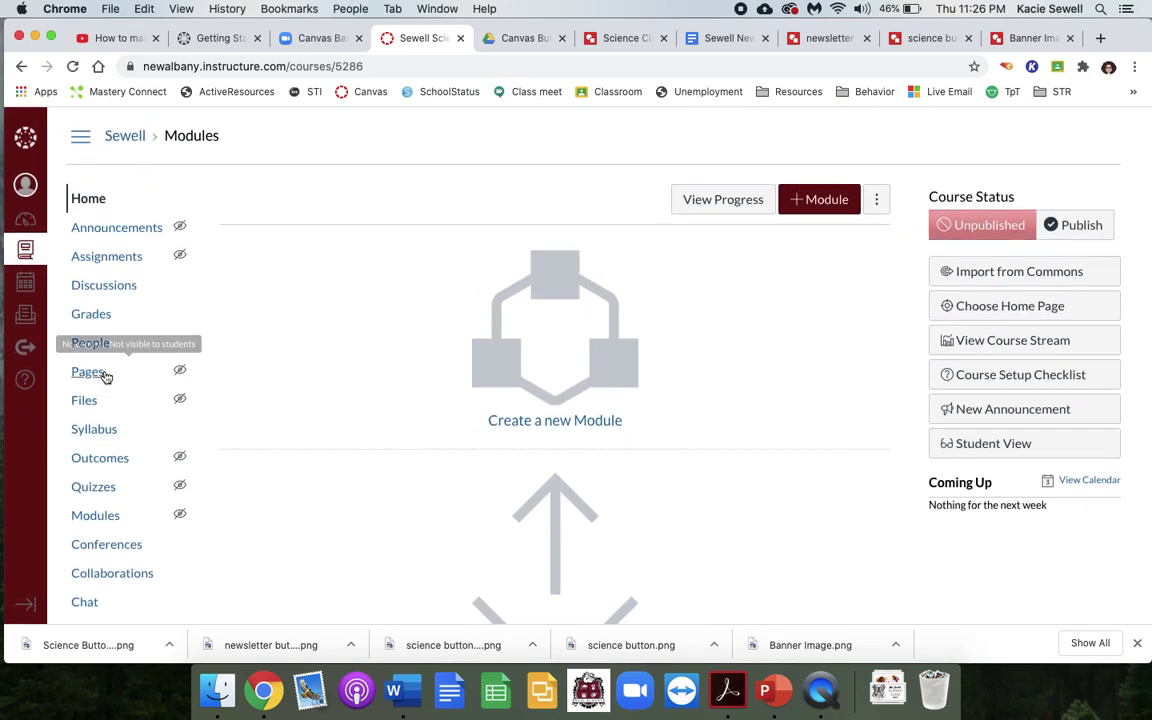
left_click(104, 374)
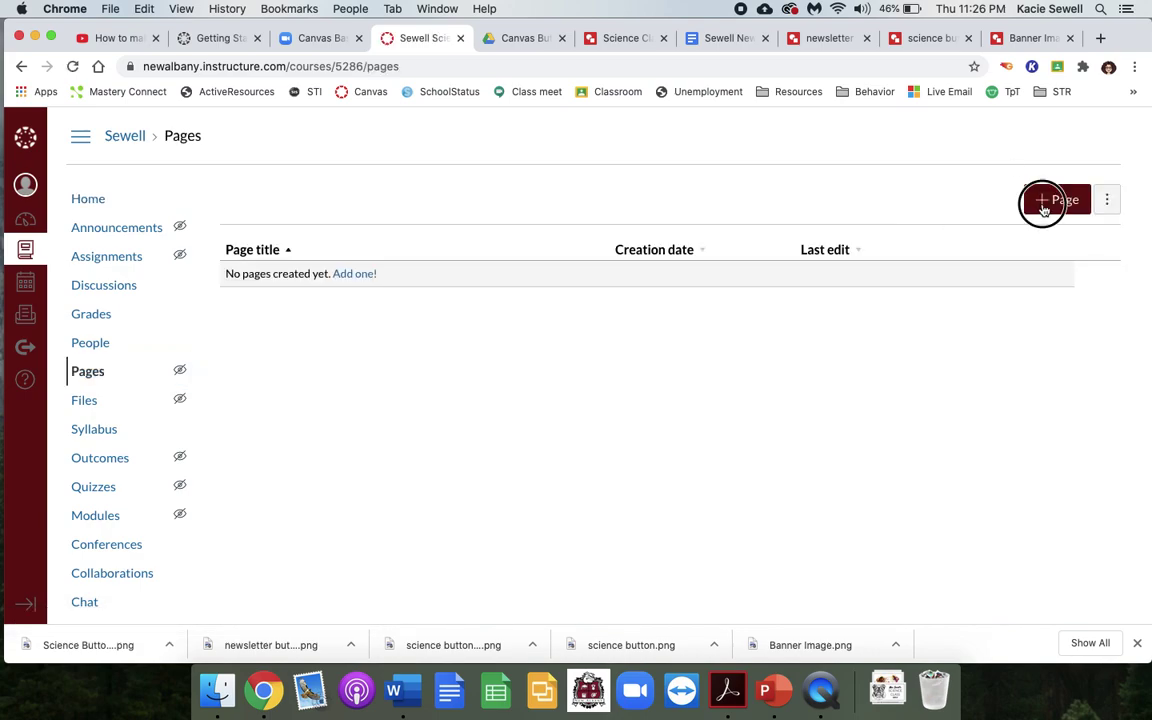
left_click(1043, 207)
type("Home")
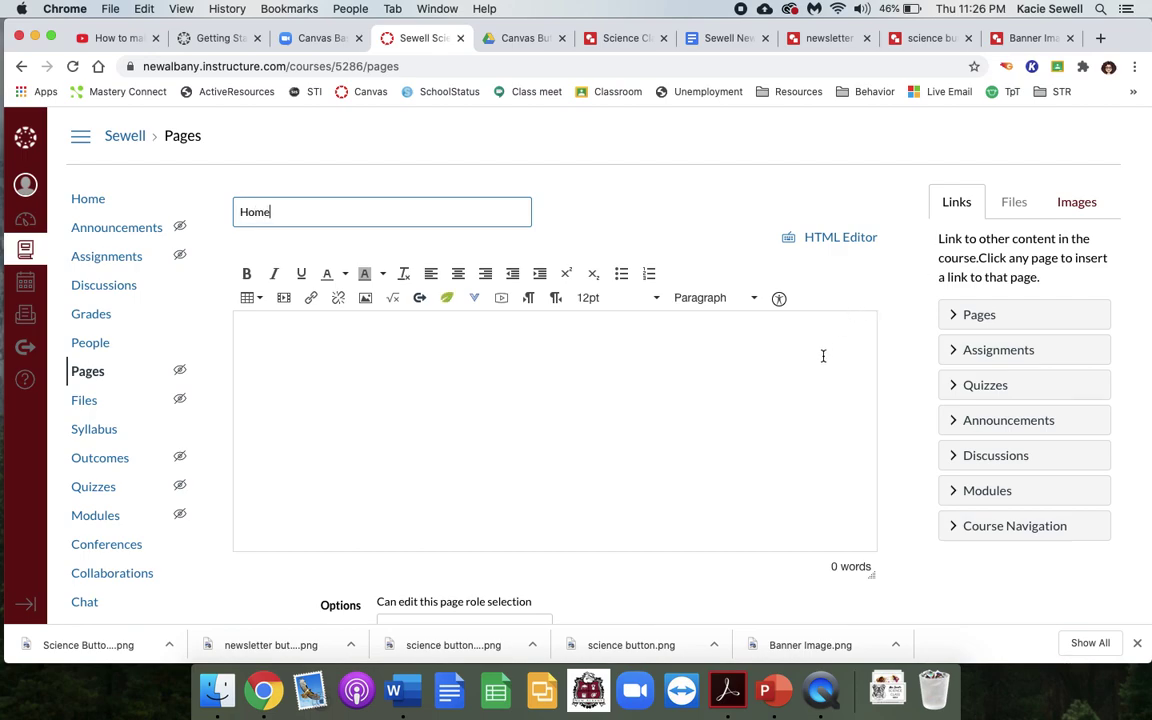
left_click(823, 356)
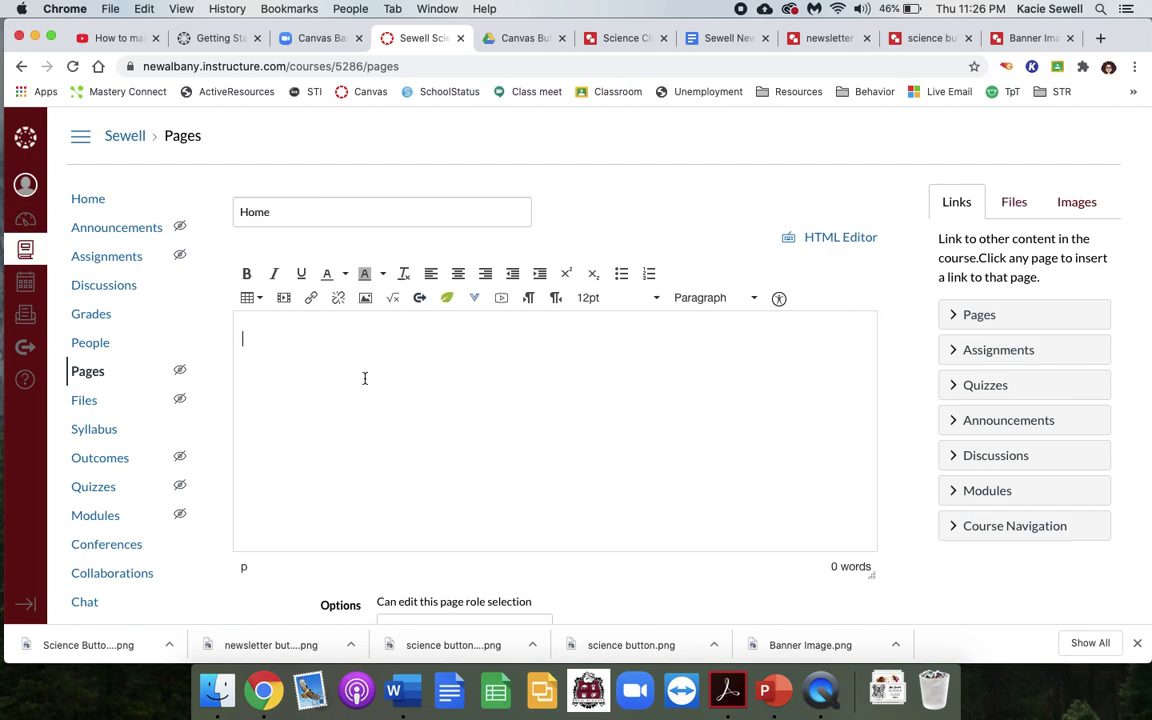
scroll(703, 430, "down", 1)
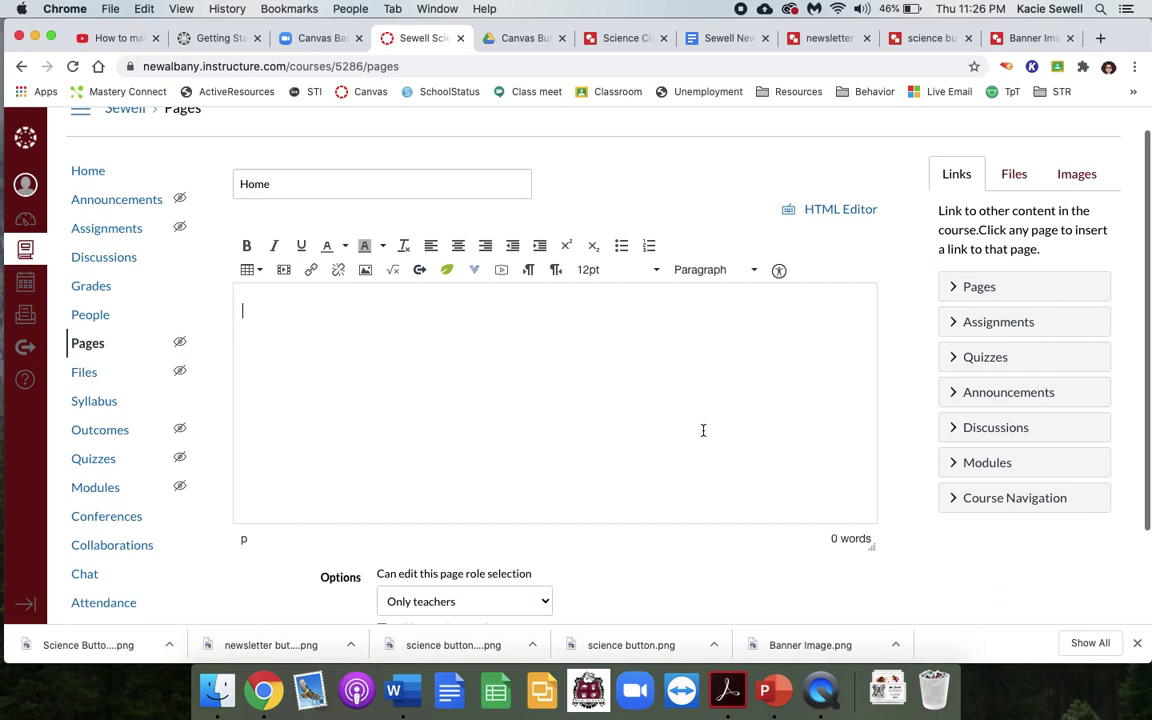
Upload Banner Image.png with alt text 'banner' into the Home page body
left_click(1067, 177)
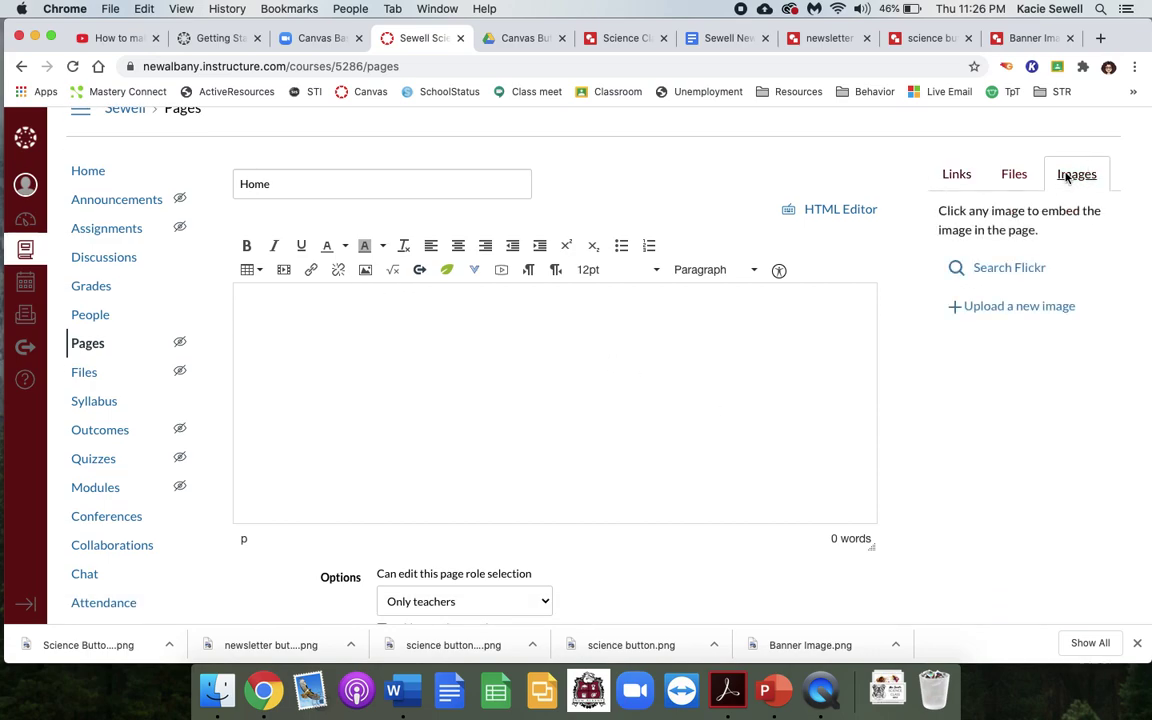
left_click(998, 310)
left_click(975, 352)
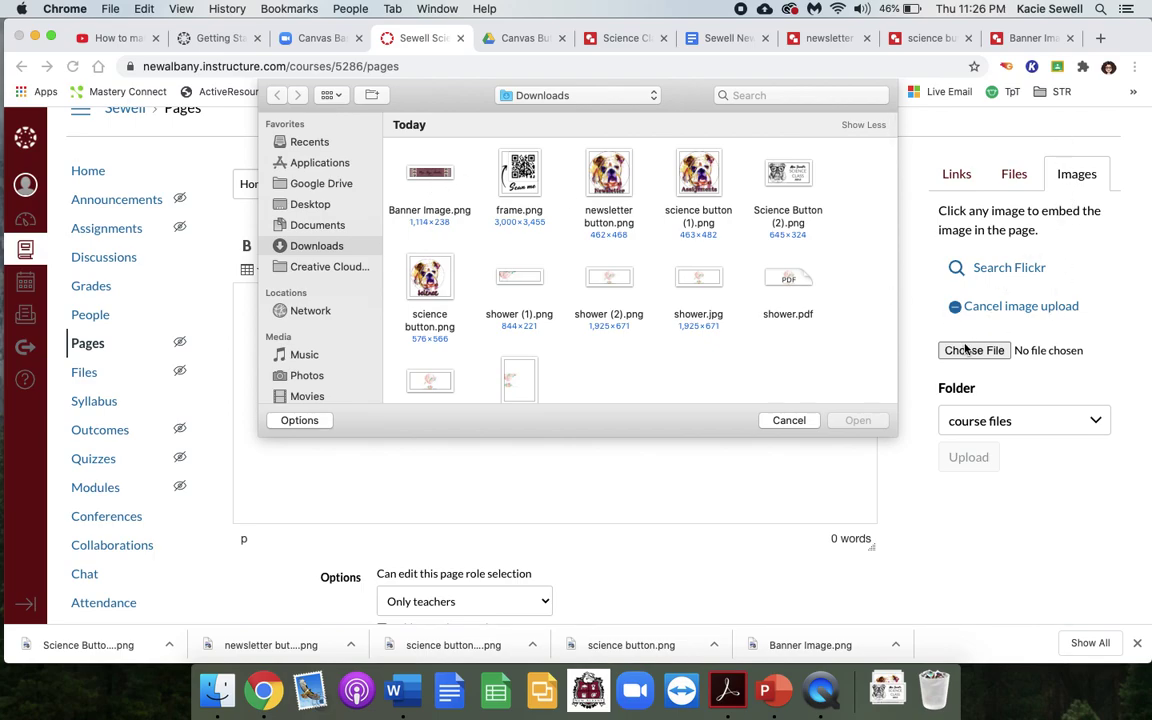
left_click(430, 175)
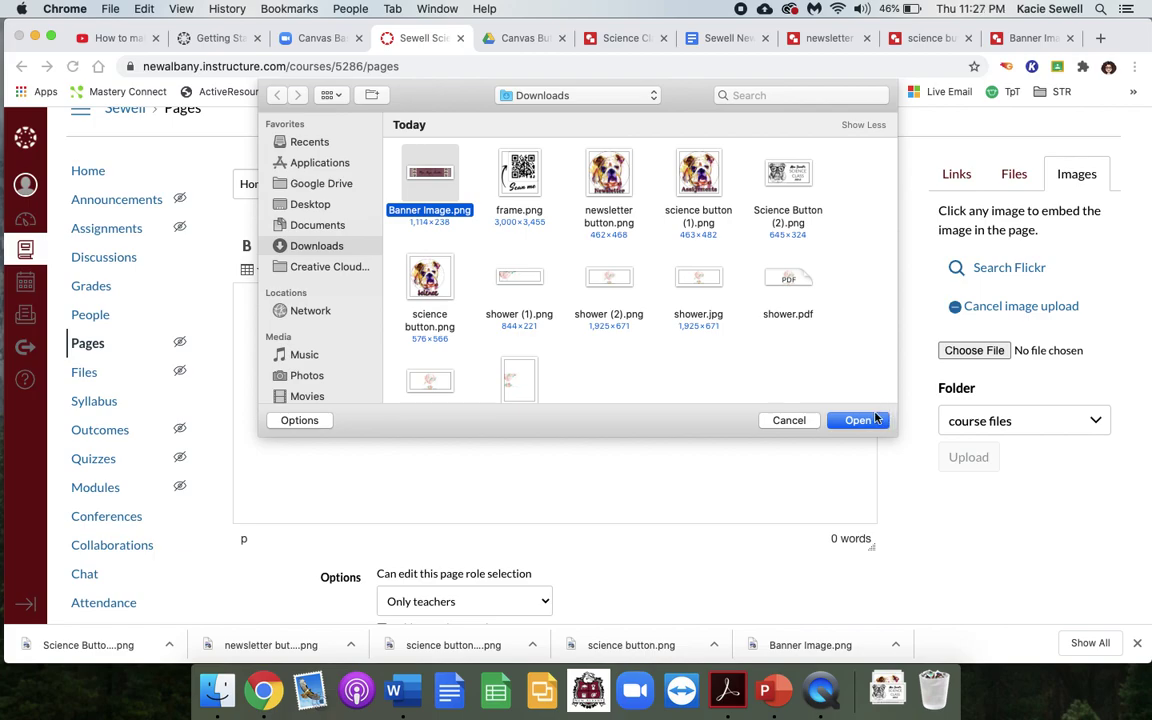
left_click(858, 420)
left_click(980, 419)
type("banner")
key("Return")
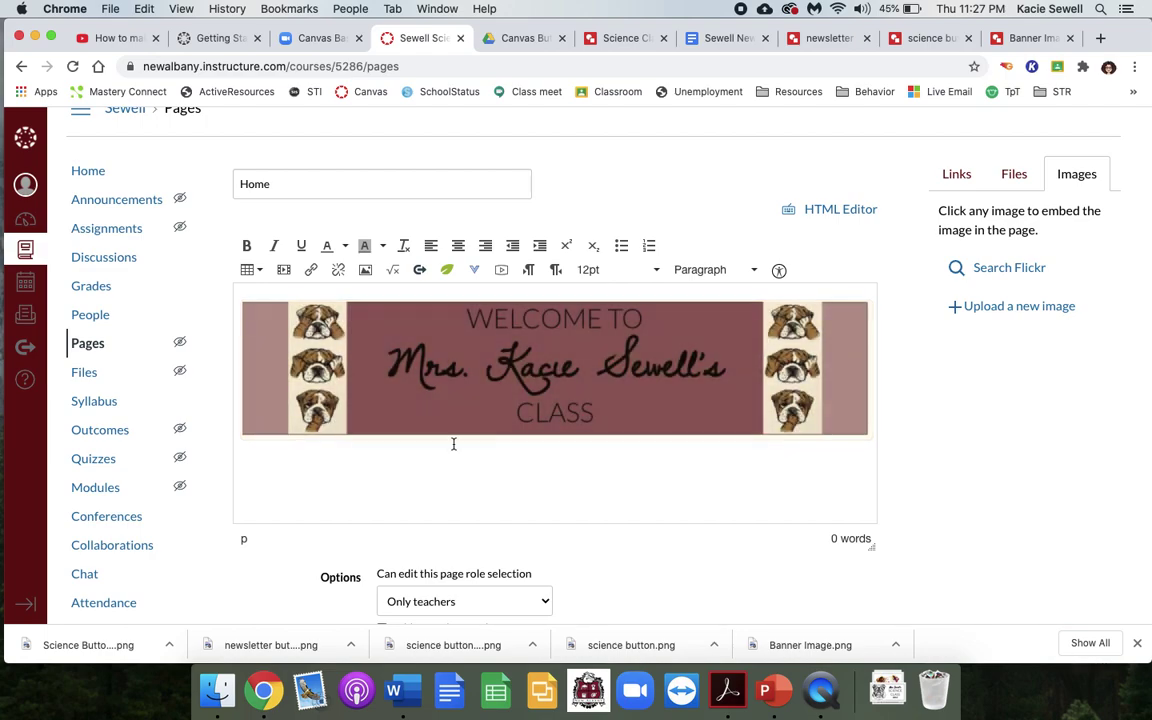
scroll(453, 443, "down", 1)
Center-align the banner image and move to the empty line below it
left_click(450, 360)
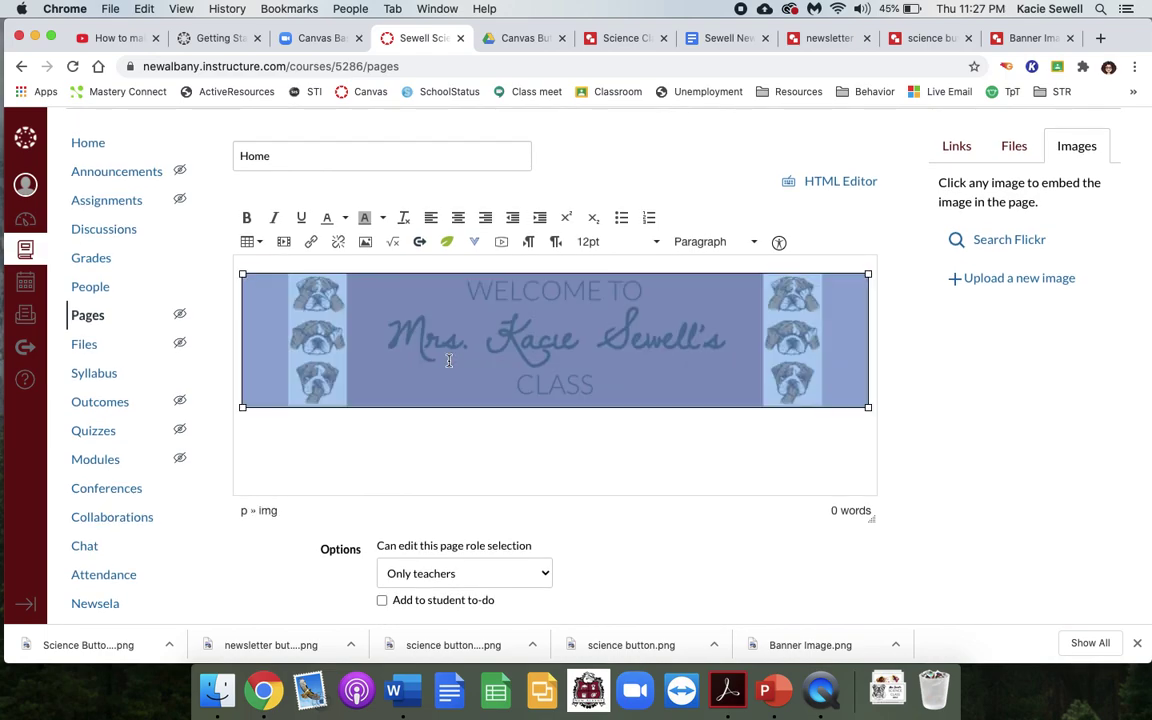
left_click(460, 218)
left_click(841, 455)
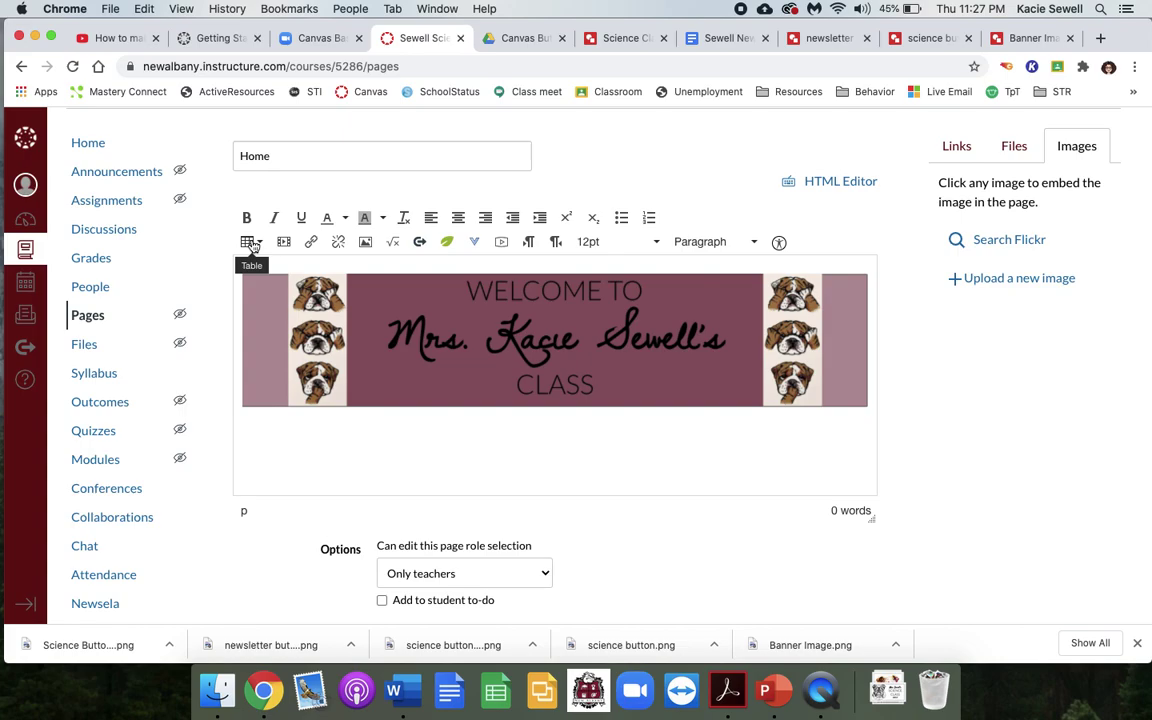
left_click(410, 300)
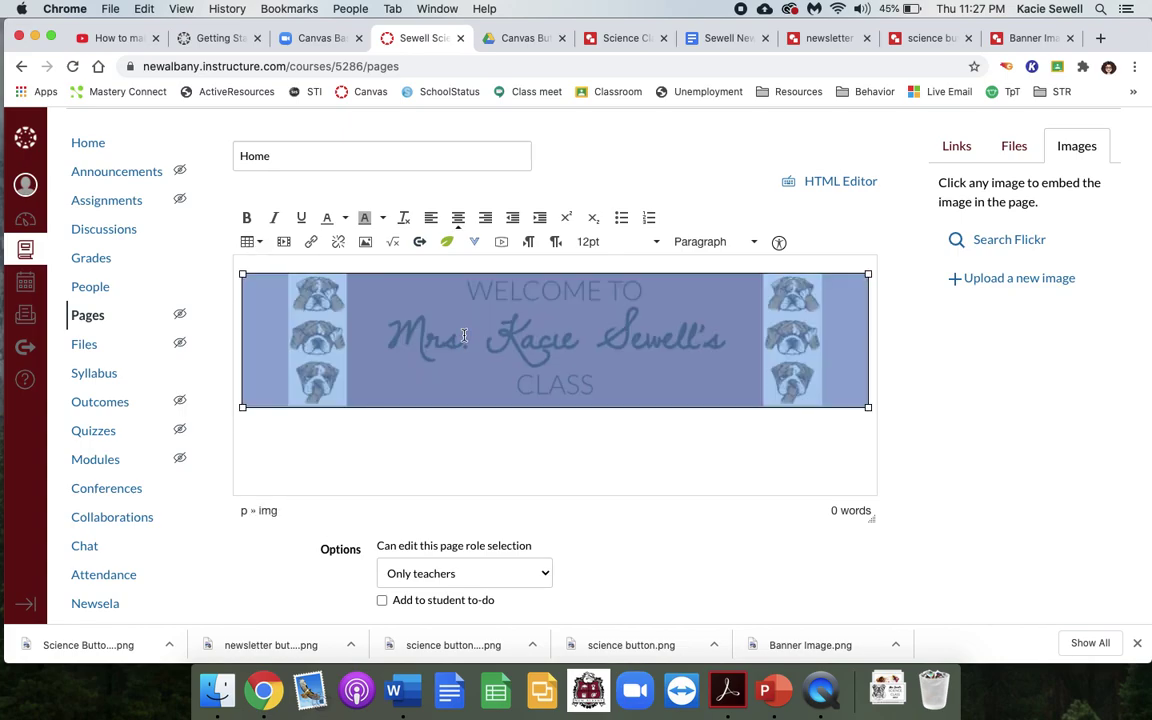
left_click(324, 442)
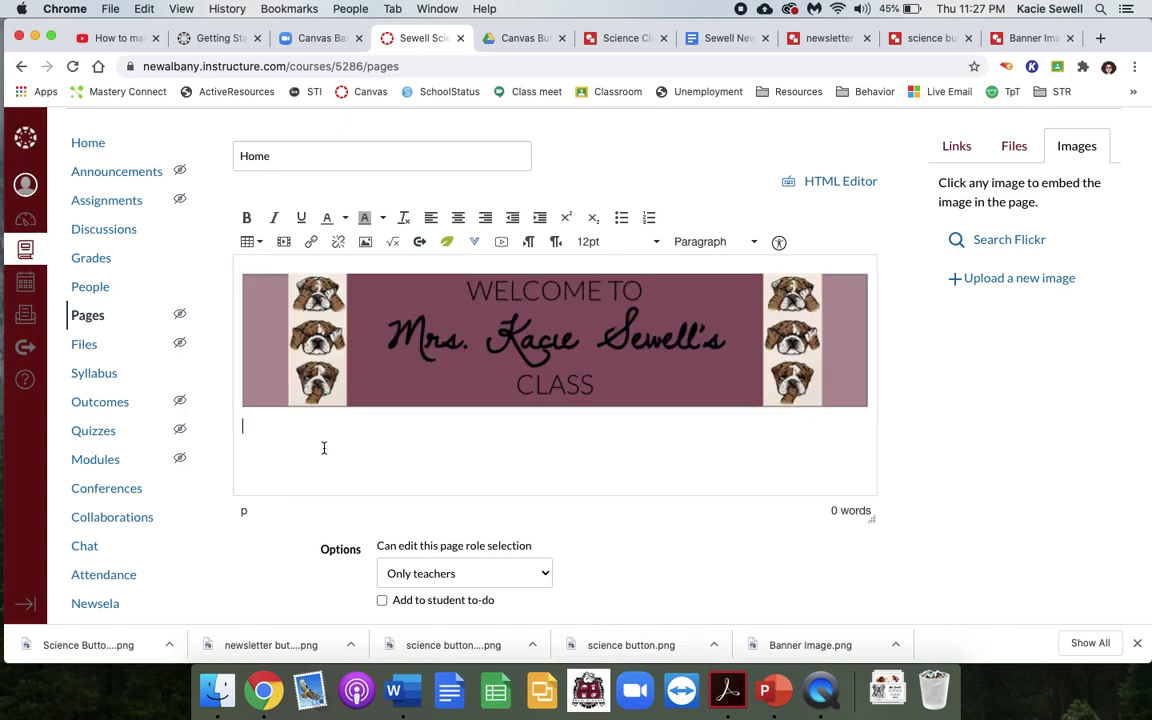
left_click(258, 243)
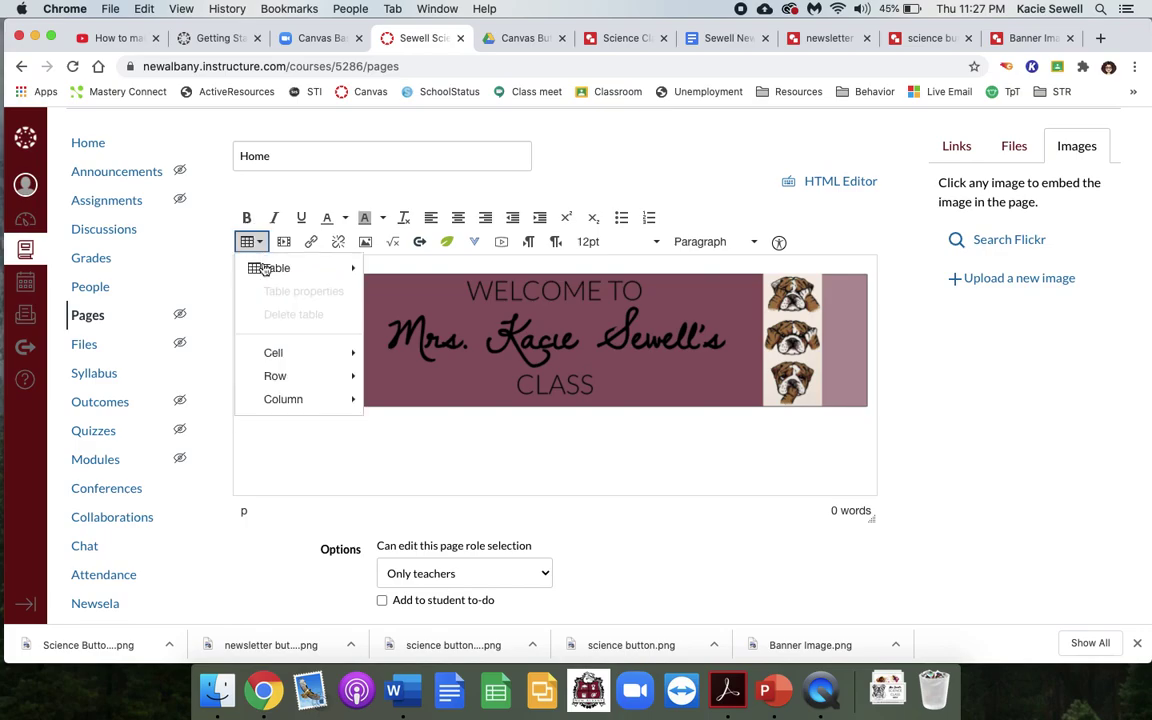
Insert a 3x1 table below the banner and set its border width to 0
mouse_move(275, 268)
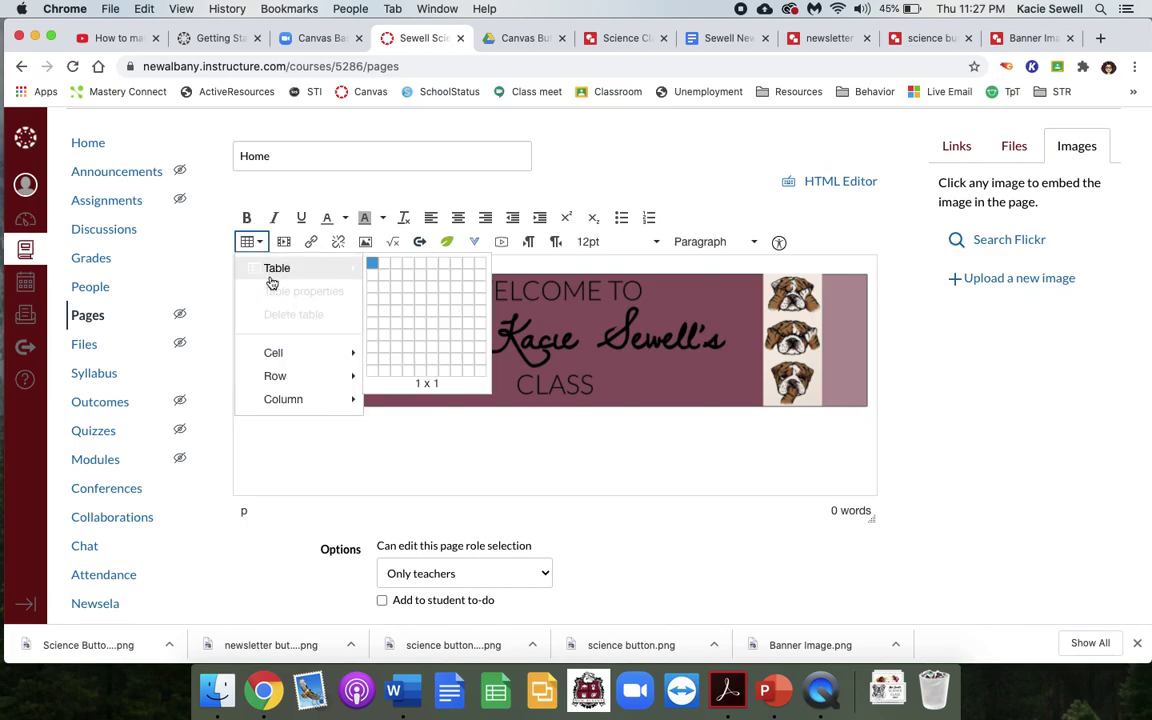
left_click(395, 265)
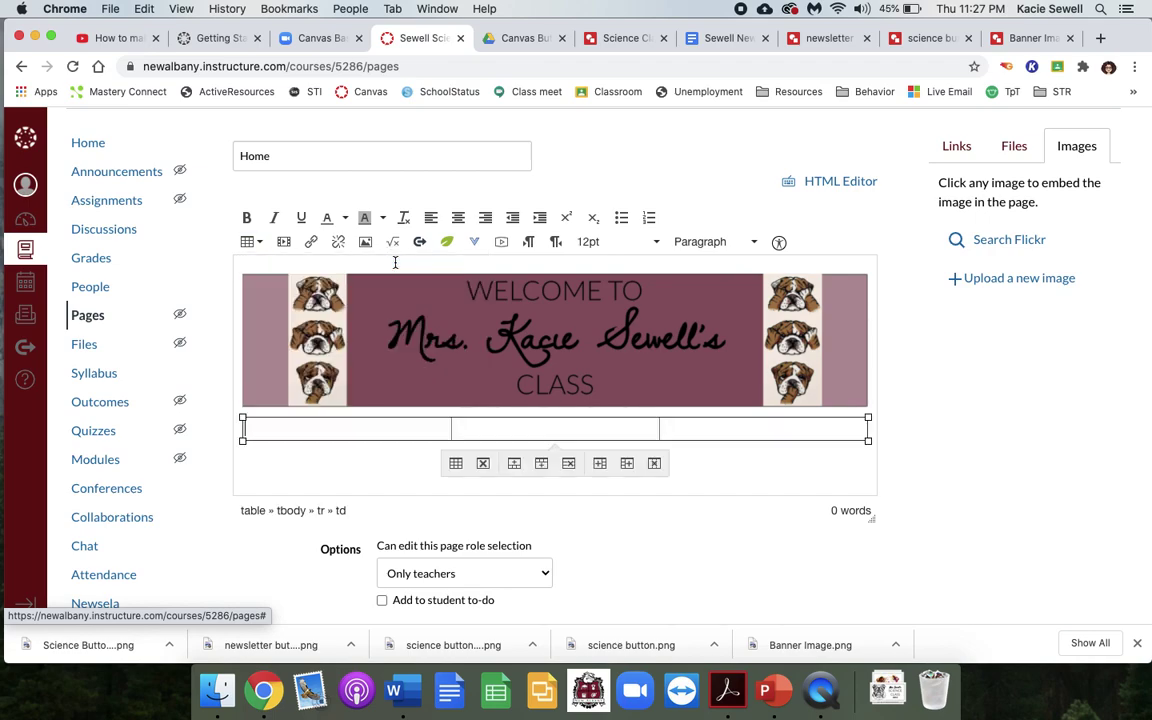
left_click(455, 464)
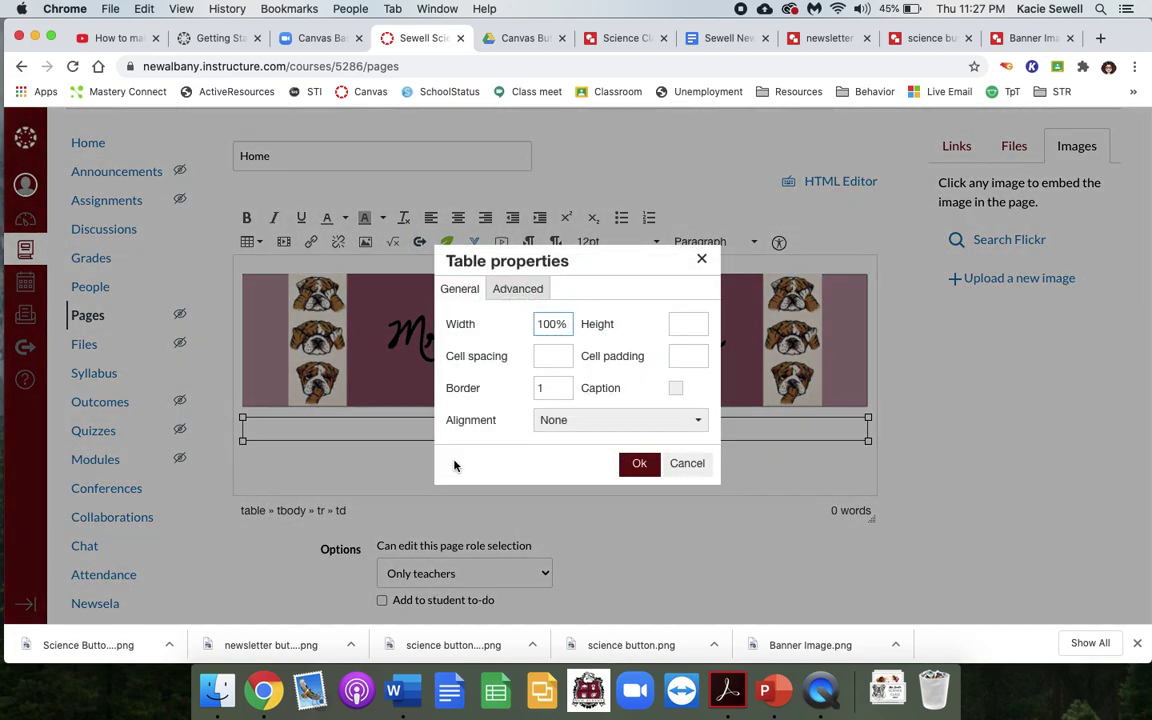
double_click(543, 388)
type("0")
left_click(636, 465)
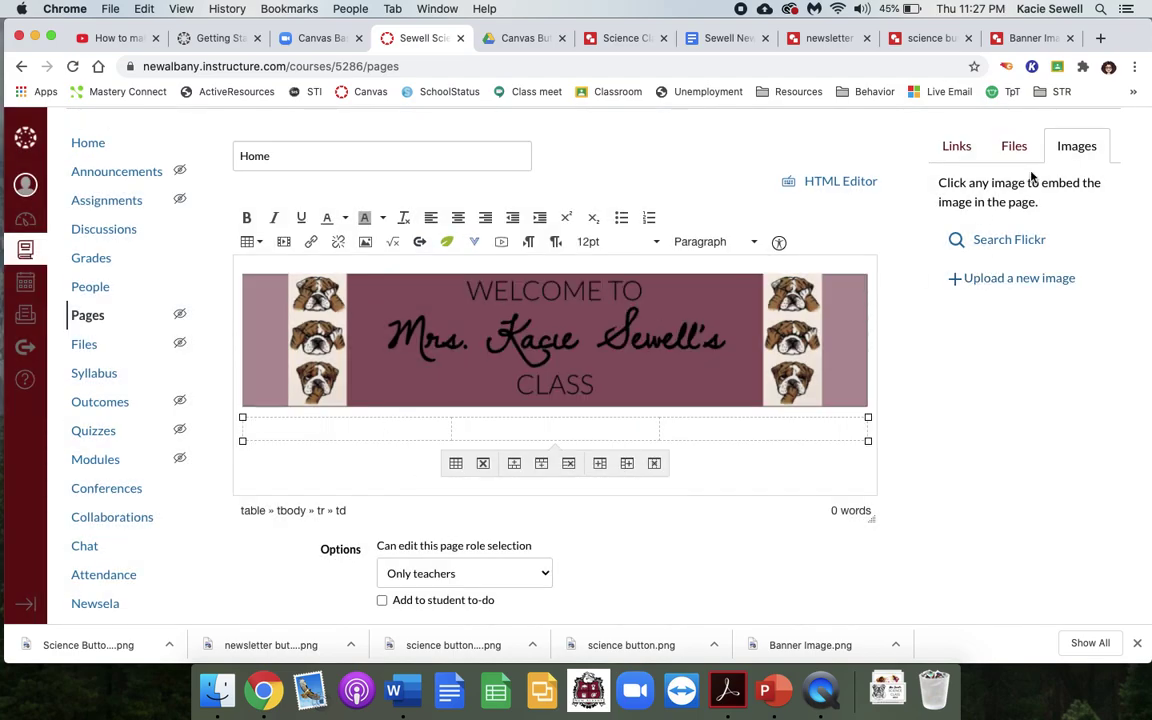
left_click(982, 280)
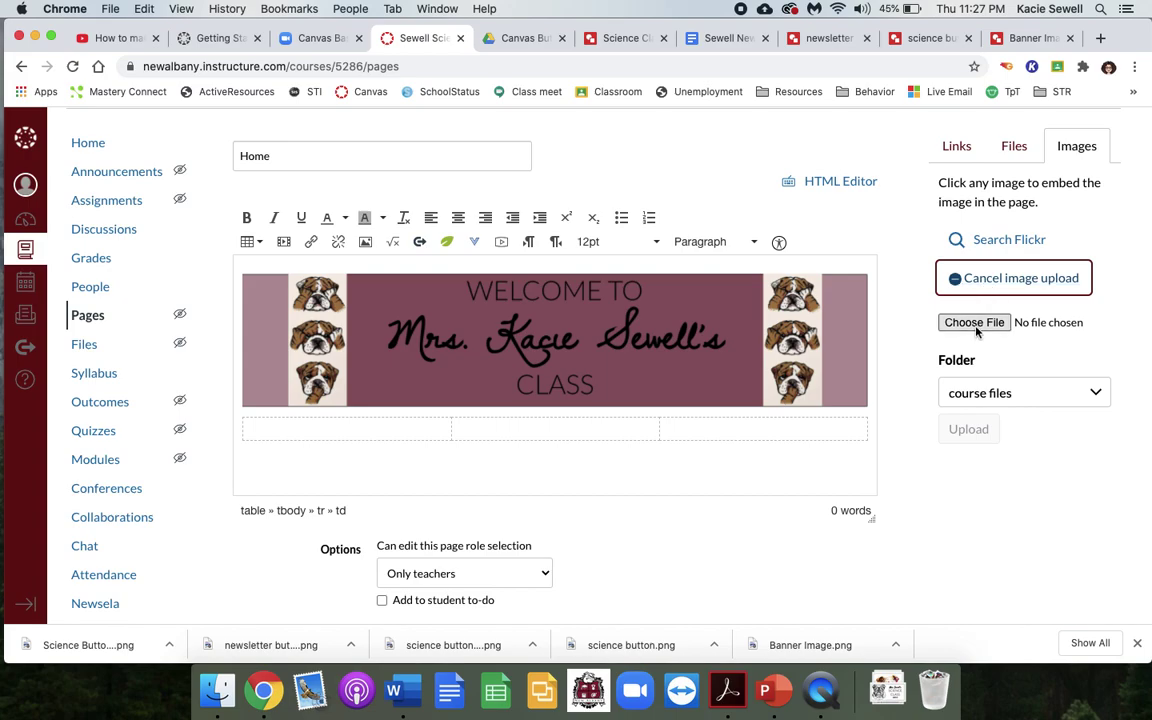
Upload science button (1).png with alt text 'assignments' into the first table cell
left_click(976, 325)
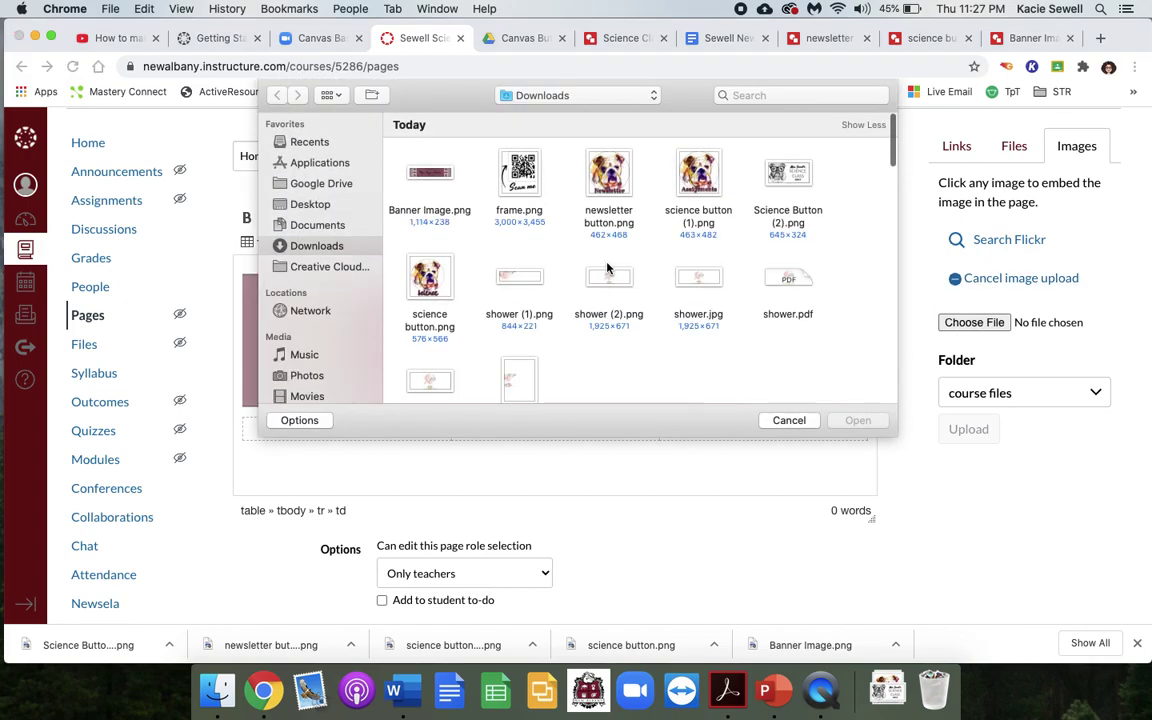
left_click(703, 176)
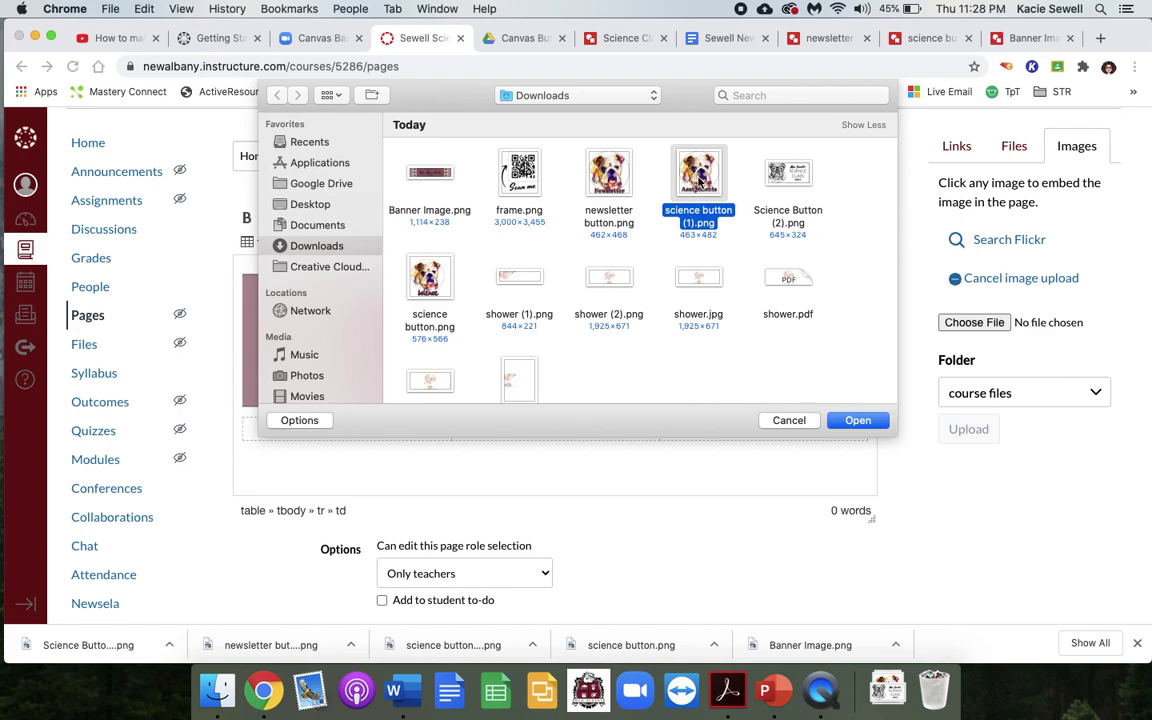
left_click(857, 420)
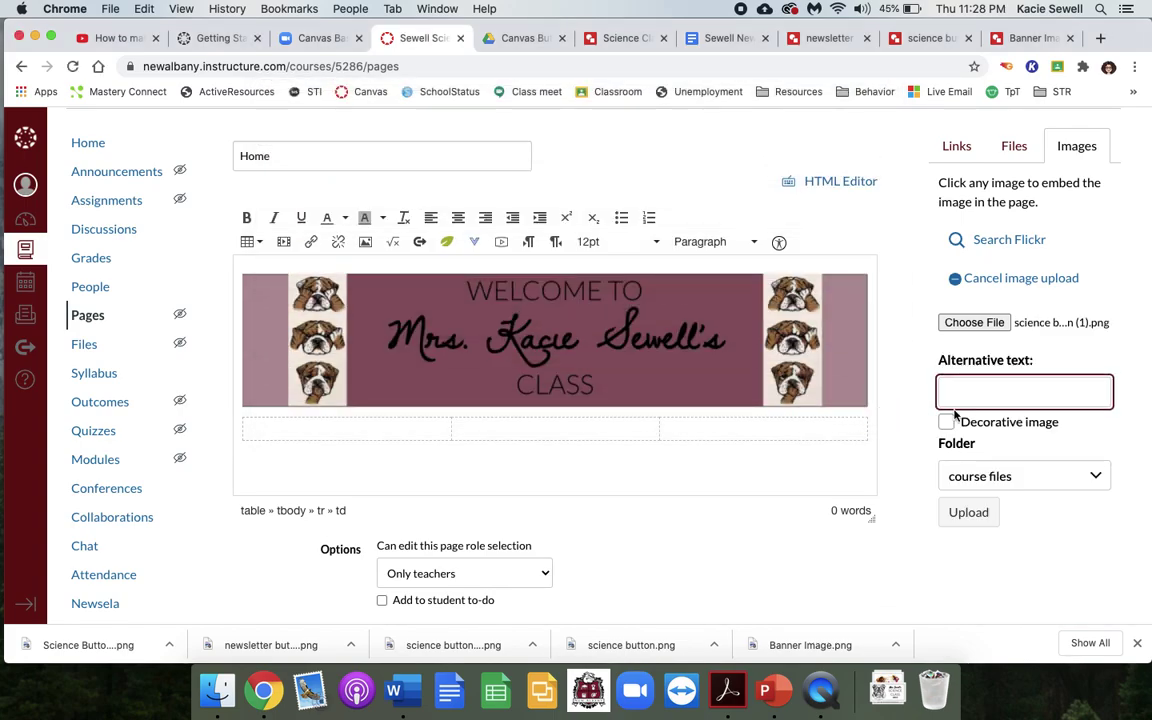
type("assignments")
left_click(1080, 432)
left_click(968, 512)
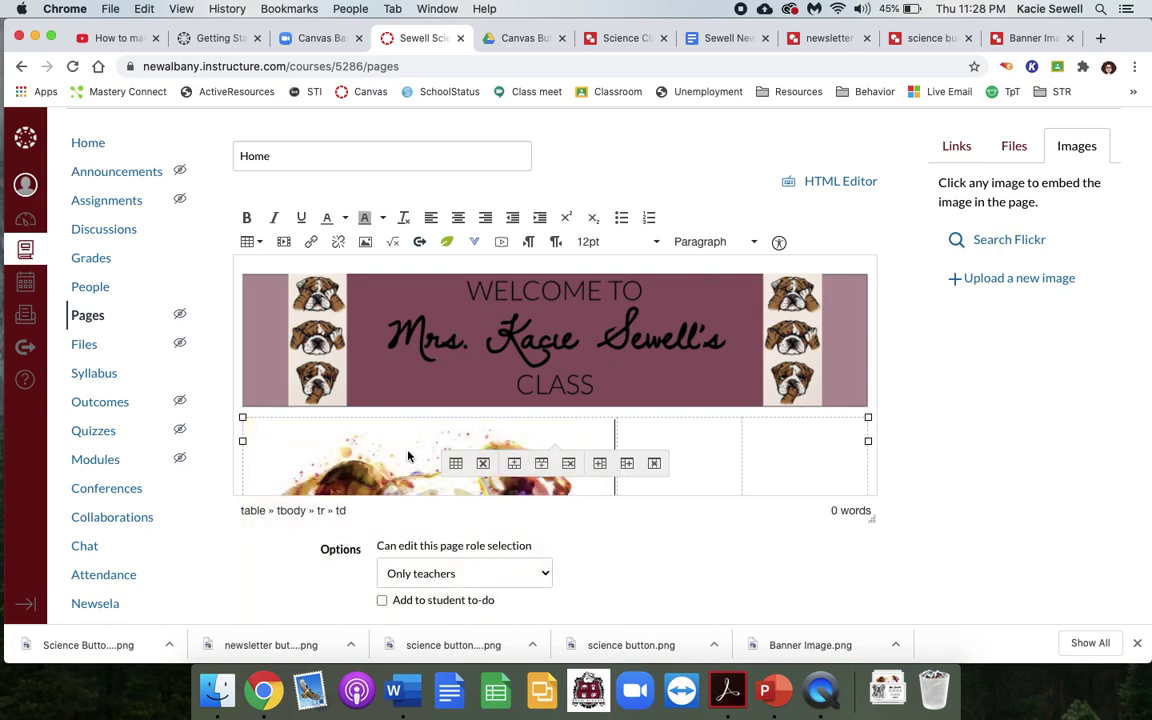
Shrink the Assignments image and centre it in its cell
scroll(408, 457, "down", 4)
scroll(366, 404, "up", 2)
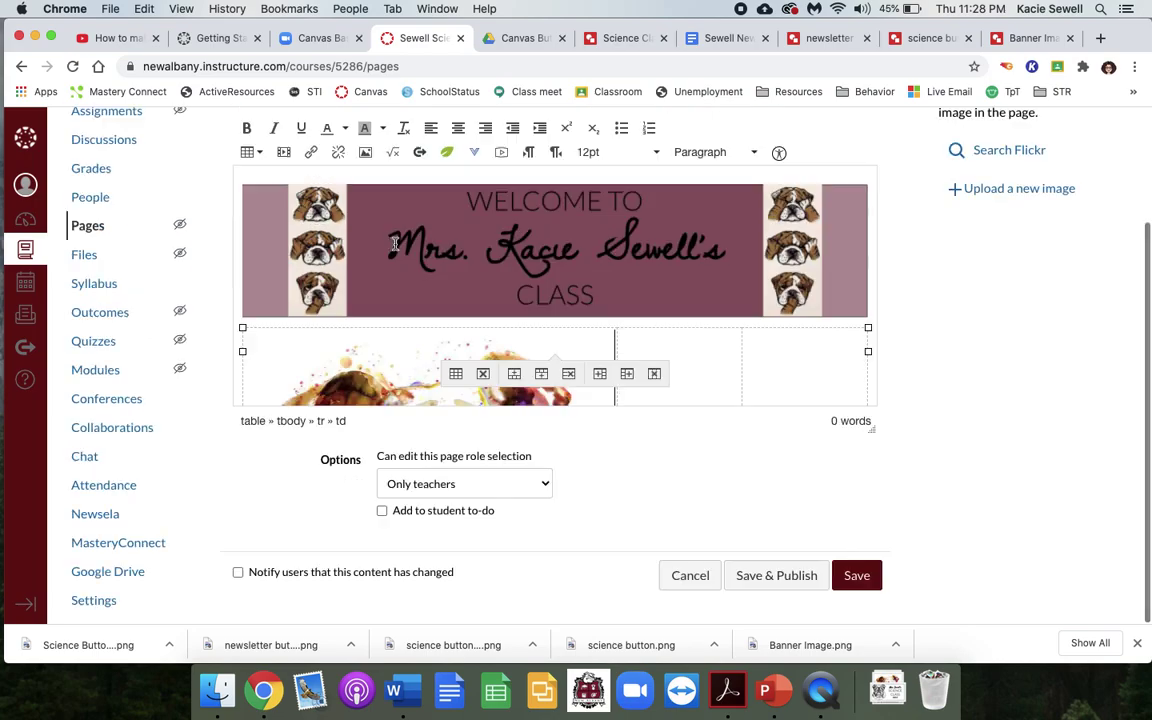
left_click(376, 352)
scroll(614, 352, "down", 5)
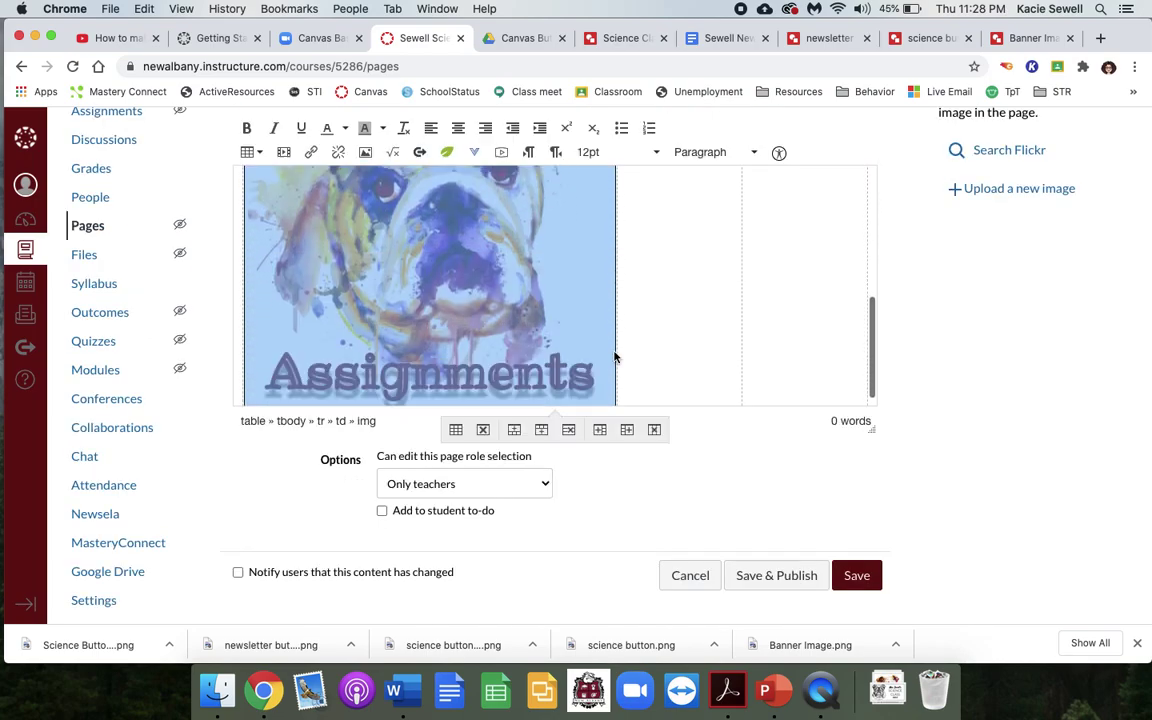
left_click_drag(614, 400, 409, 246)
scroll(424, 271, "up", 3)
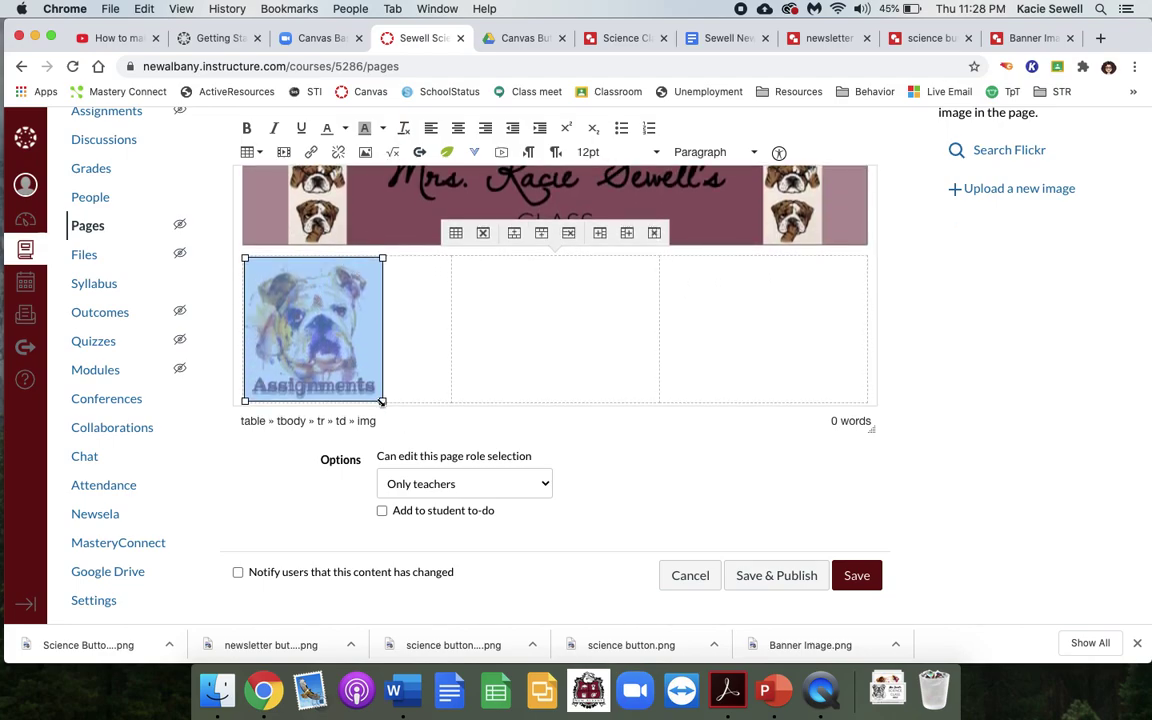
mouse_move(382, 399)
left_mouse_down()
mouse_move(368, 386)
mouse_move(371, 401)
left_mouse_up()
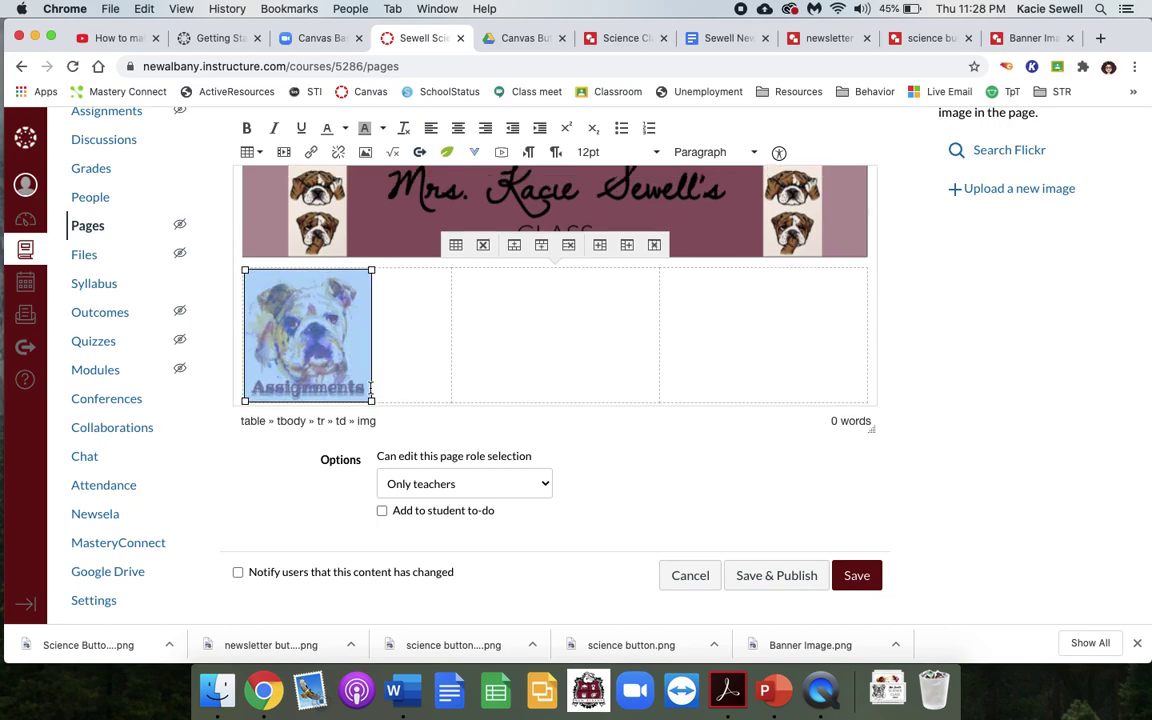
left_click(458, 128)
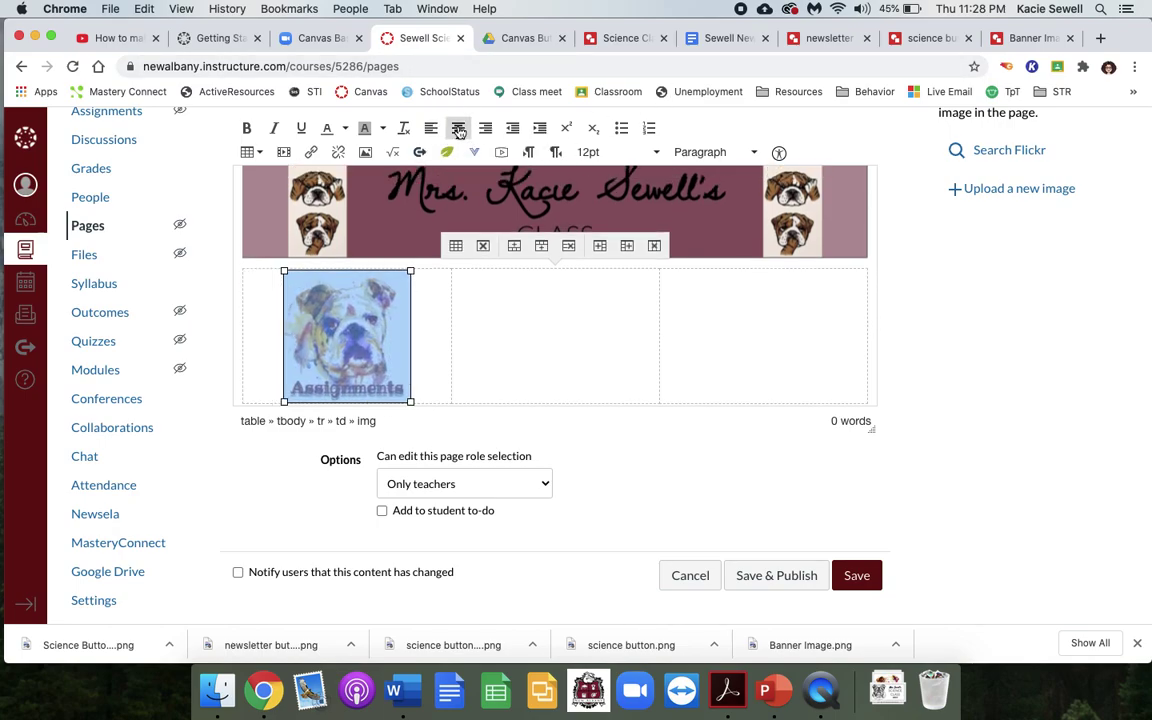
left_click(521, 322)
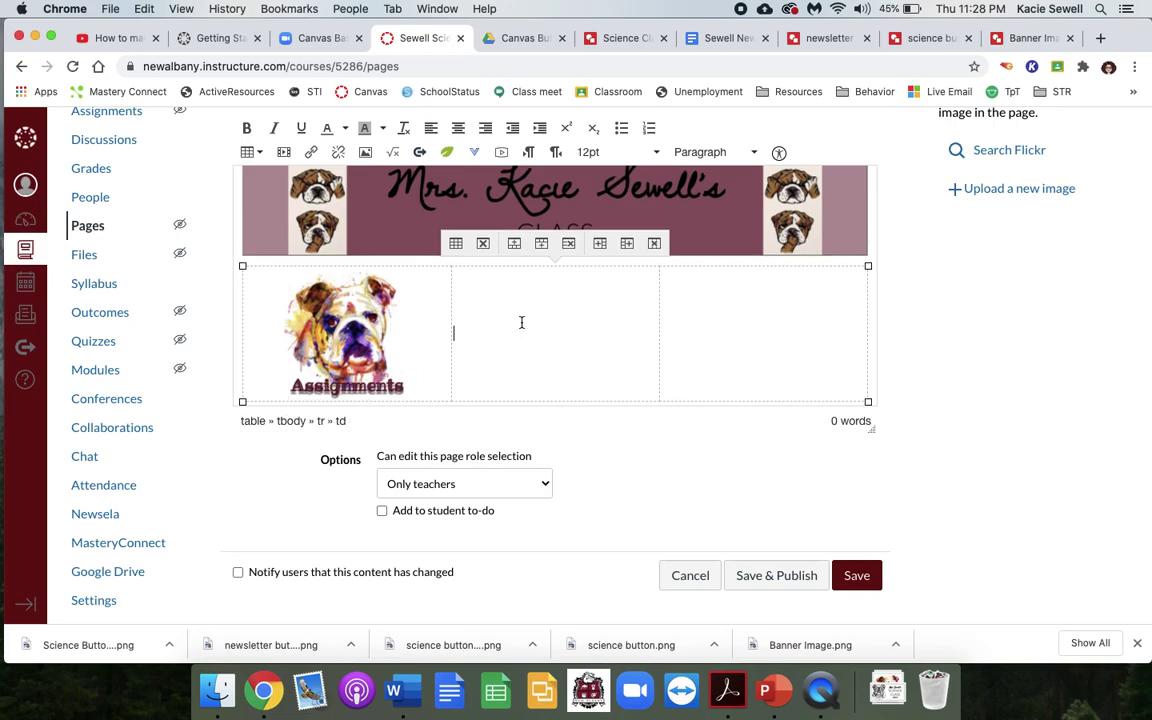
Upload newsletter button.png with alt text 'newsletter' into the middle table cell
left_click(1007, 190)
left_click(996, 232)
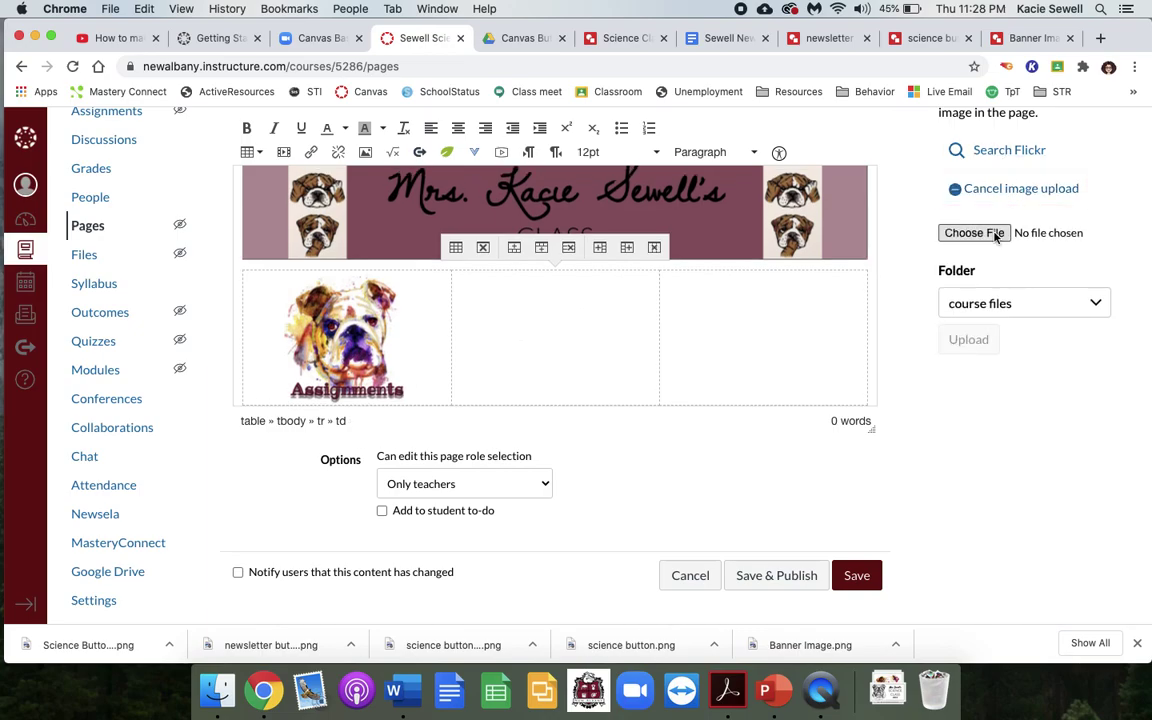
left_click(610, 175)
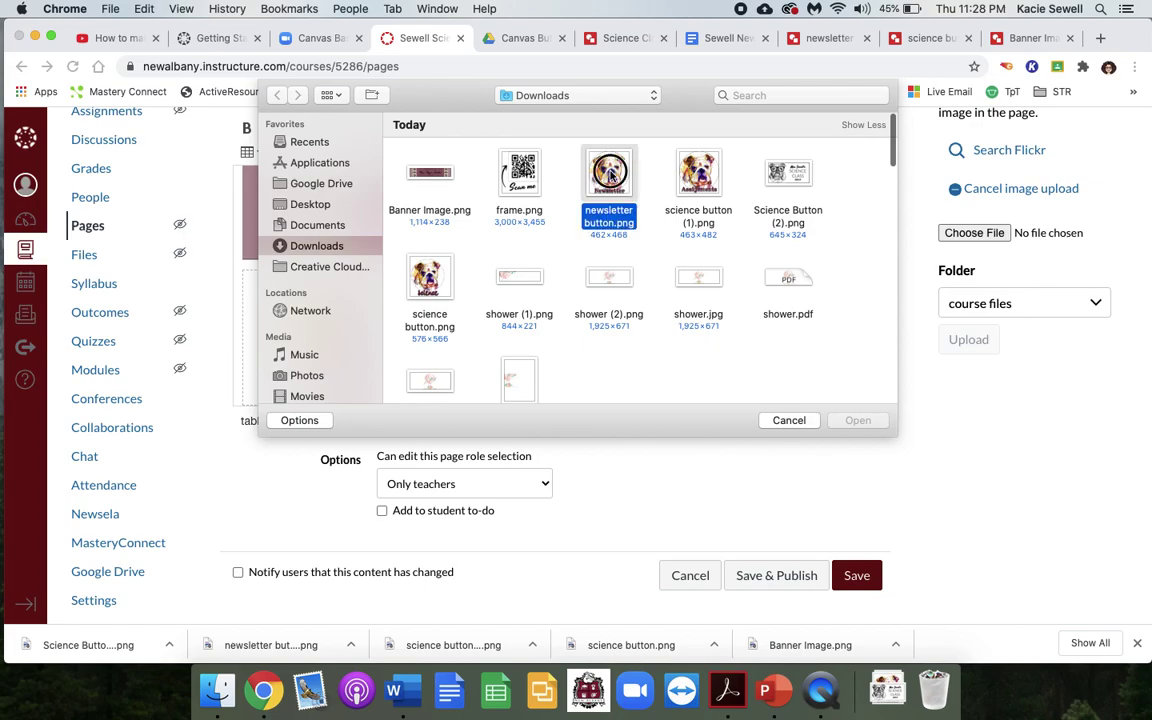
left_click(857, 421)
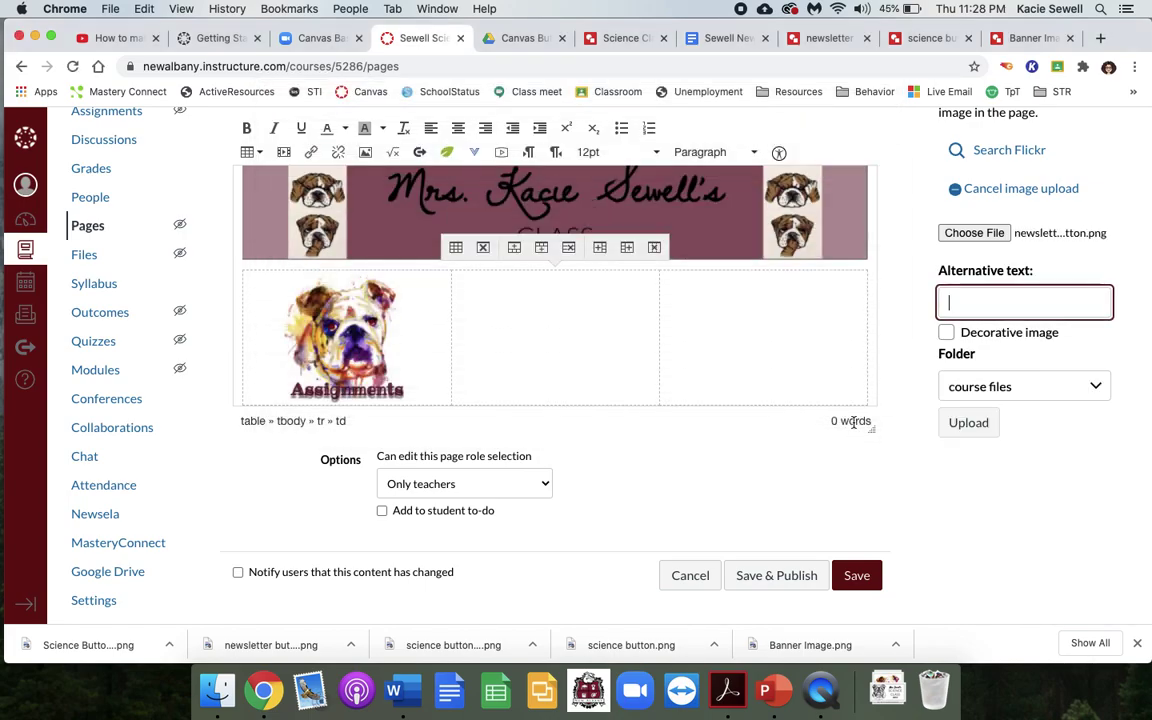
type("new")
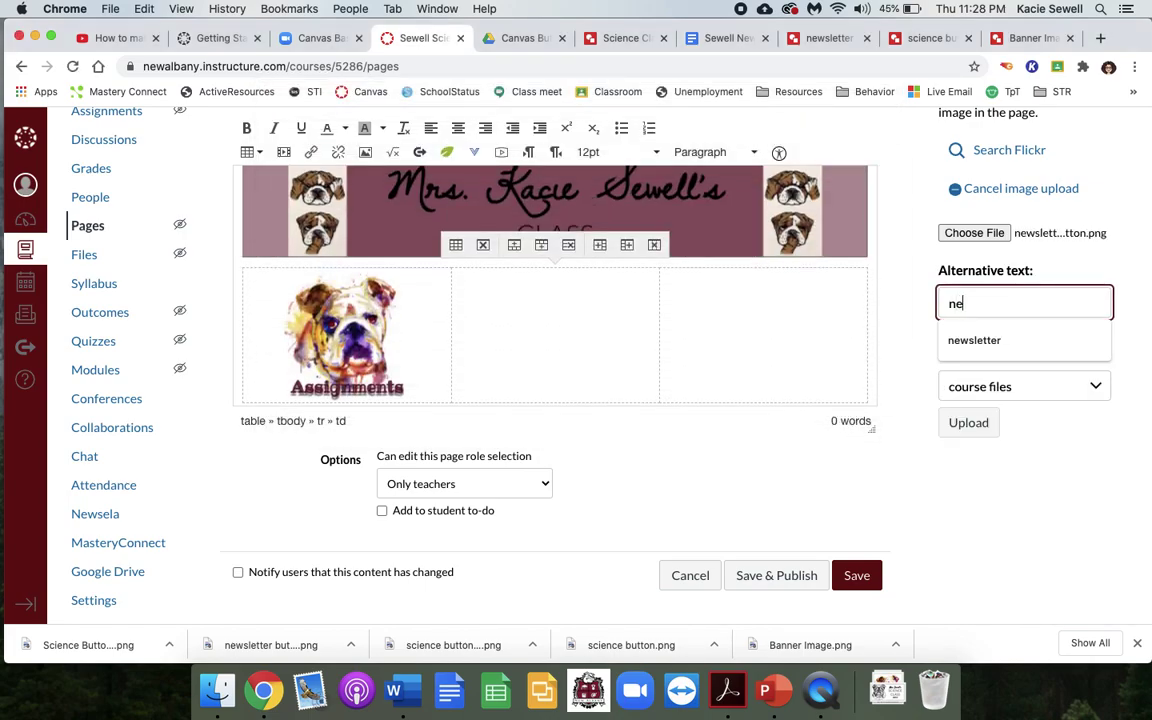
left_click(980, 340)
left_click(968, 422)
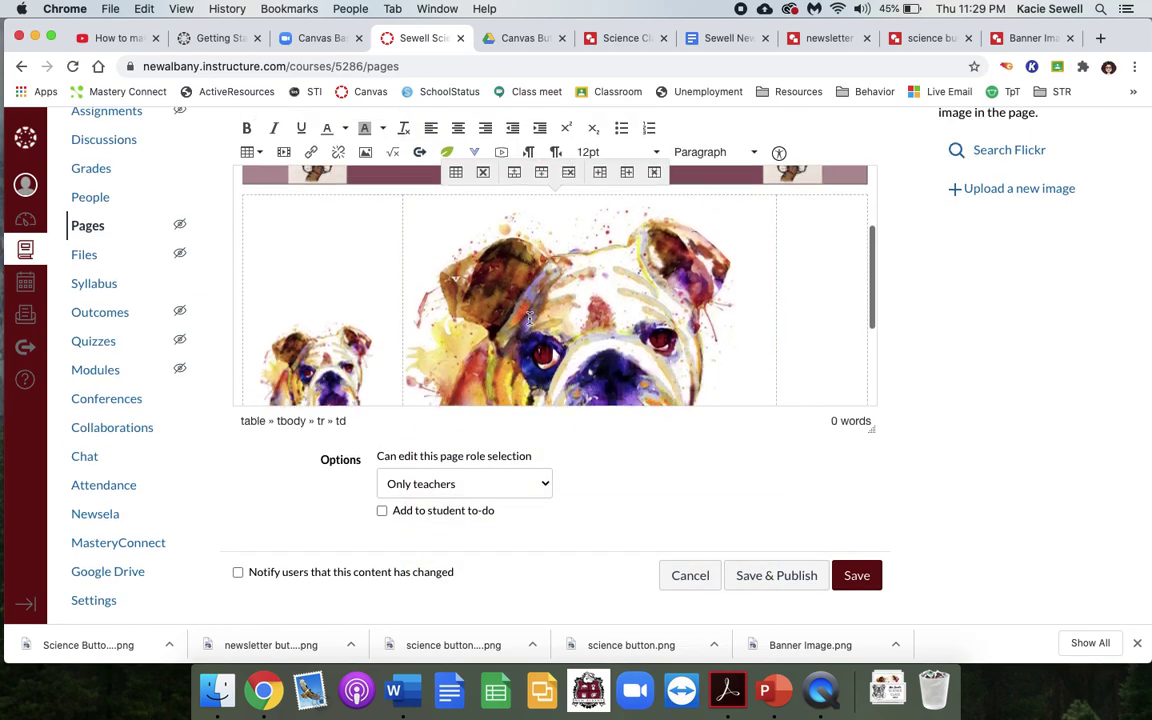
Shrink the Newsletter image and centre it in its cell
left_click(675, 331)
left_click_drag(775, 401, 569, 253)
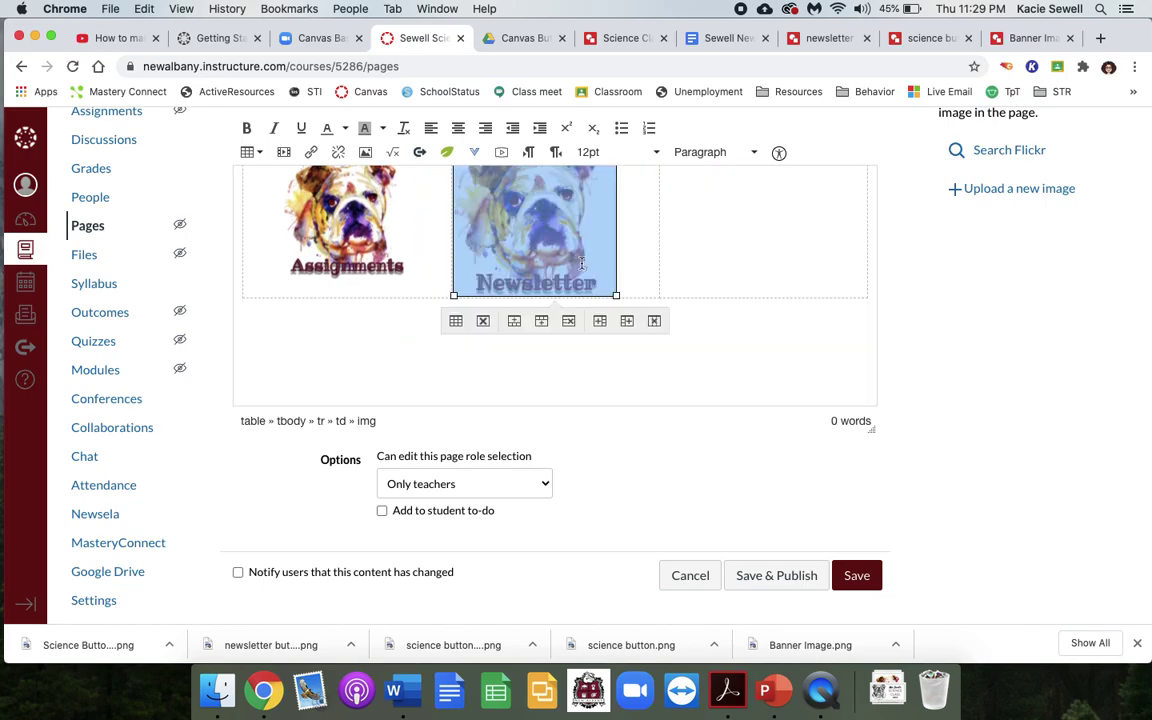
scroll(619, 292, "up", 2)
scroll(620, 386, "up", 1)
scroll(615, 370, "down", 1)
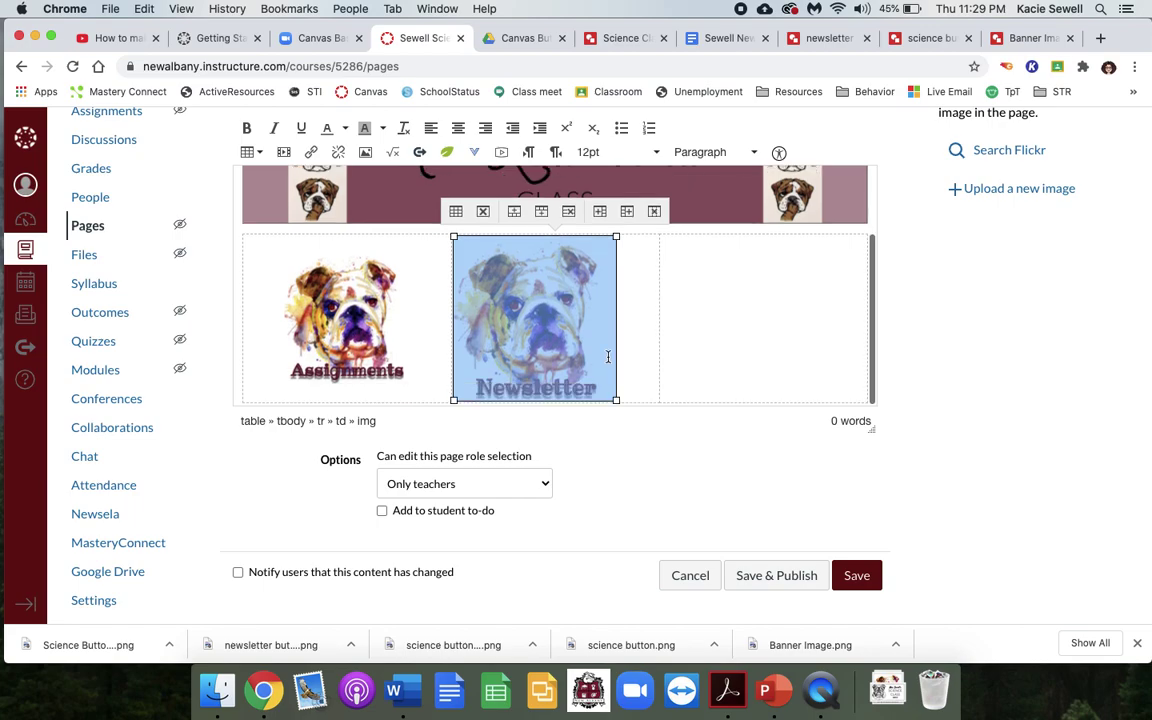
left_click_drag(617, 402, 599, 380)
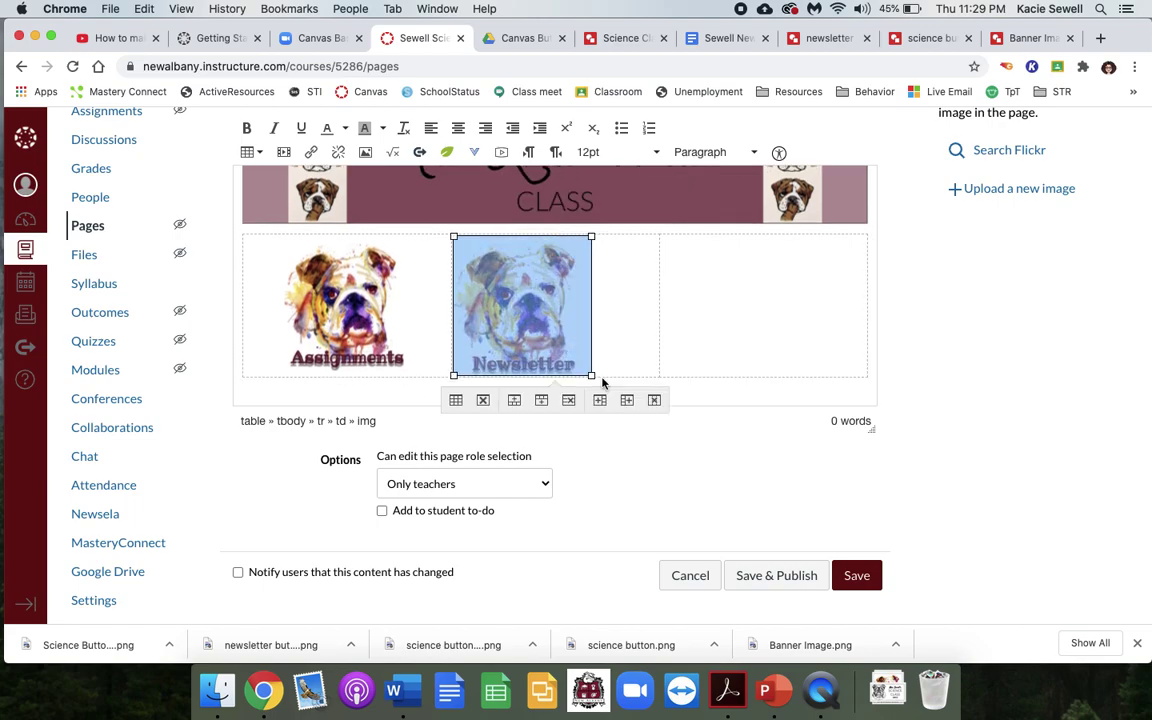
scroll(538, 176, "up", 1)
left_click(458, 127)
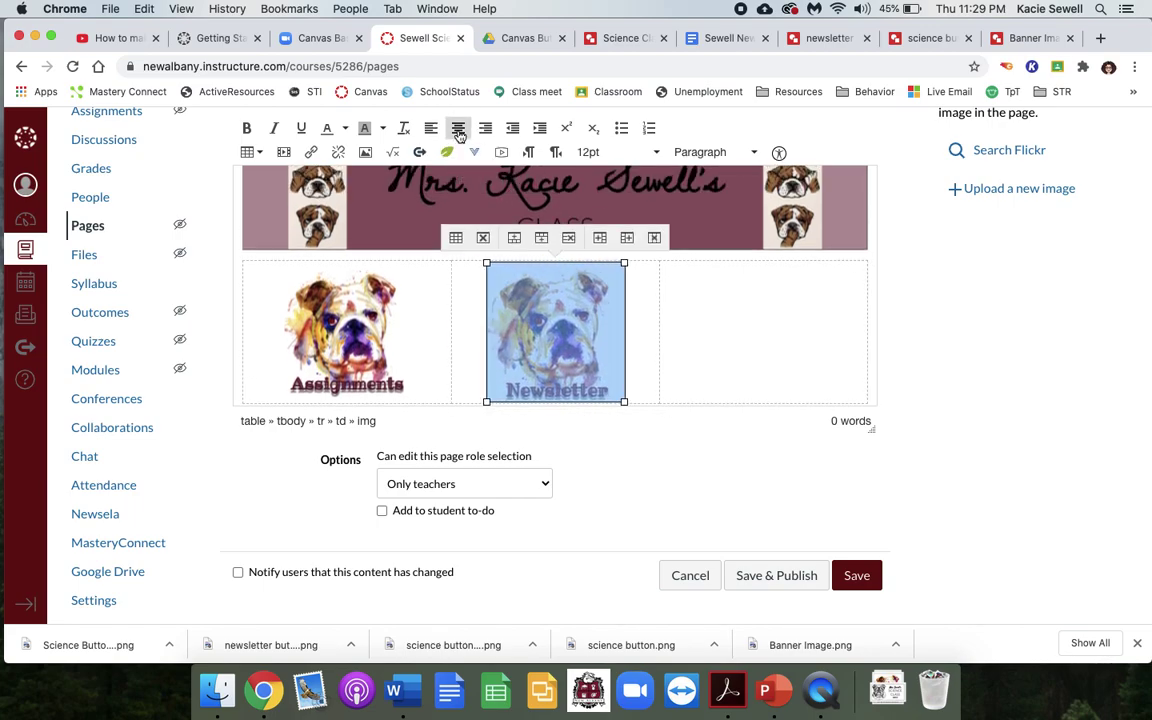
Move the Newsletter image from the middle cell into the right-hand cell
left_click(759, 330)
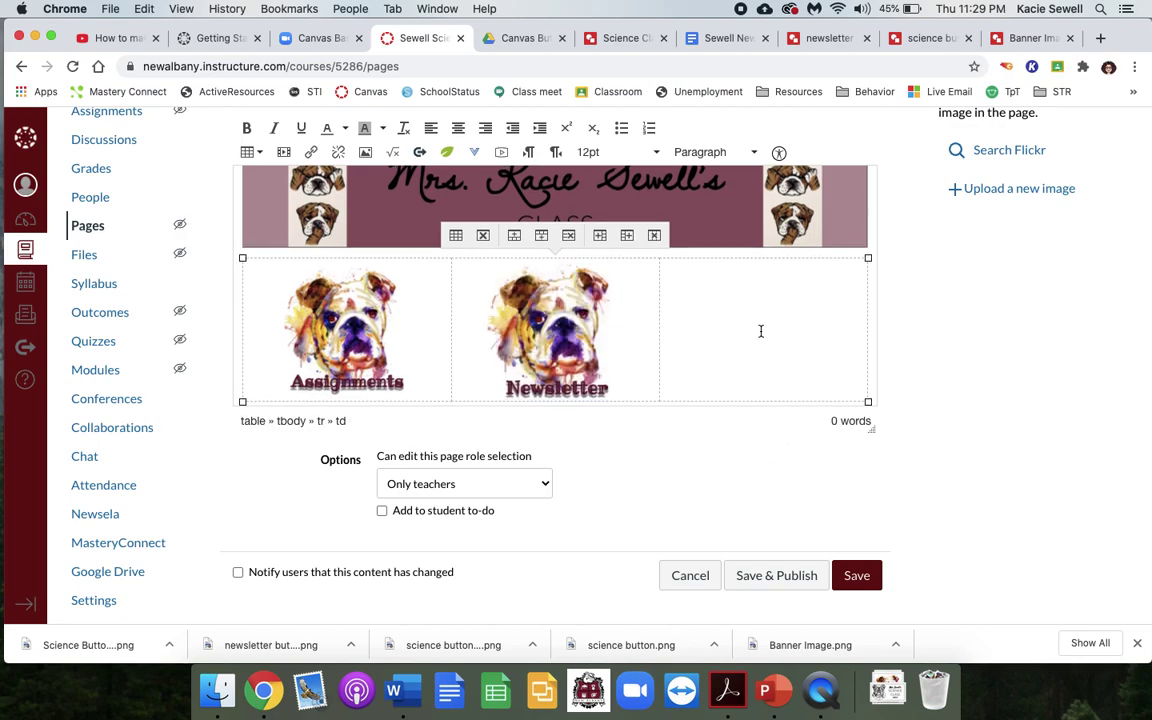
left_click(555, 314)
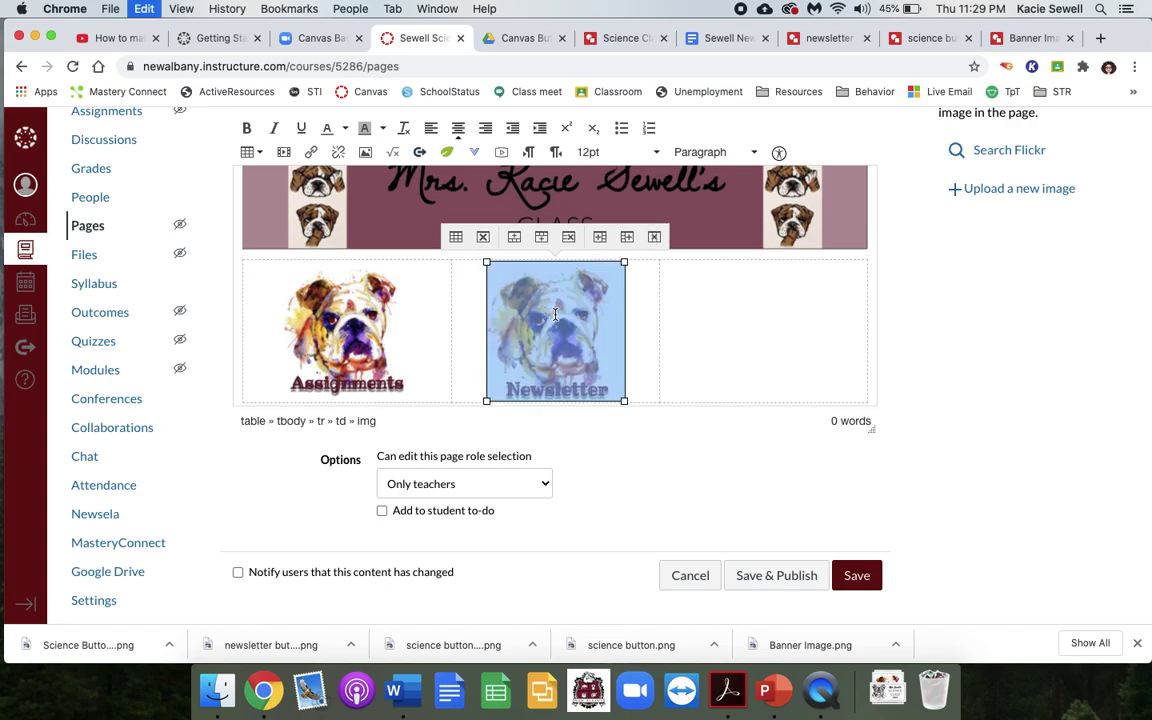
key("BackSpace")
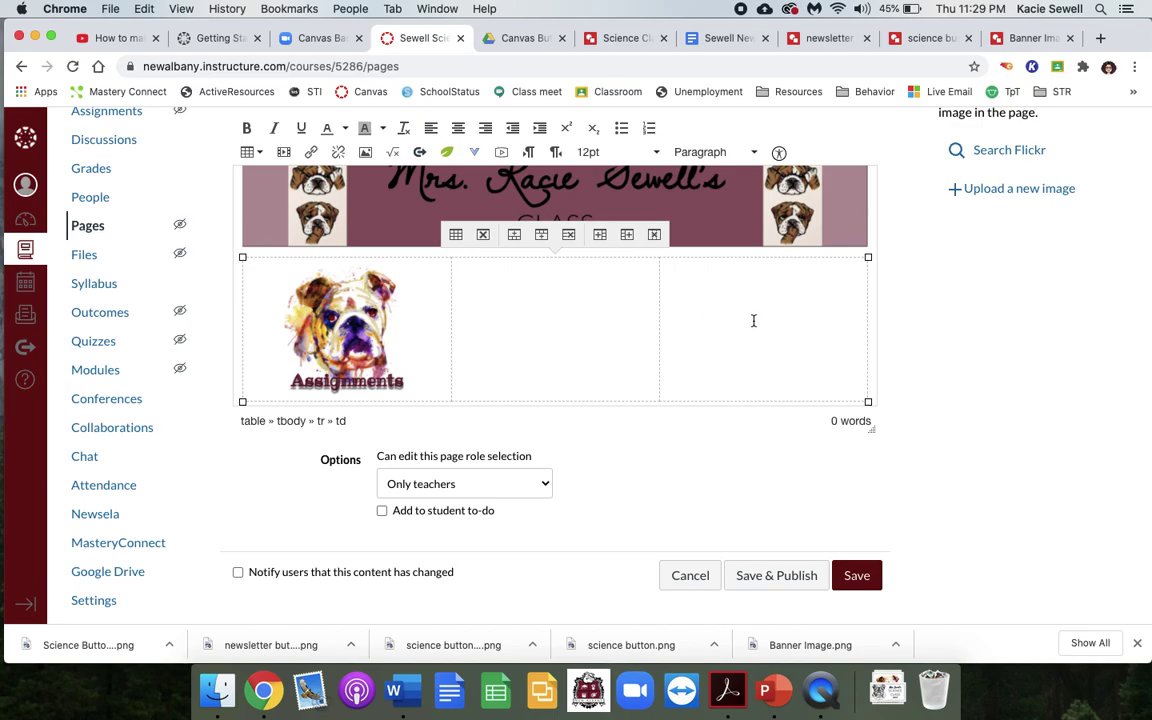
key("ctrl+v")
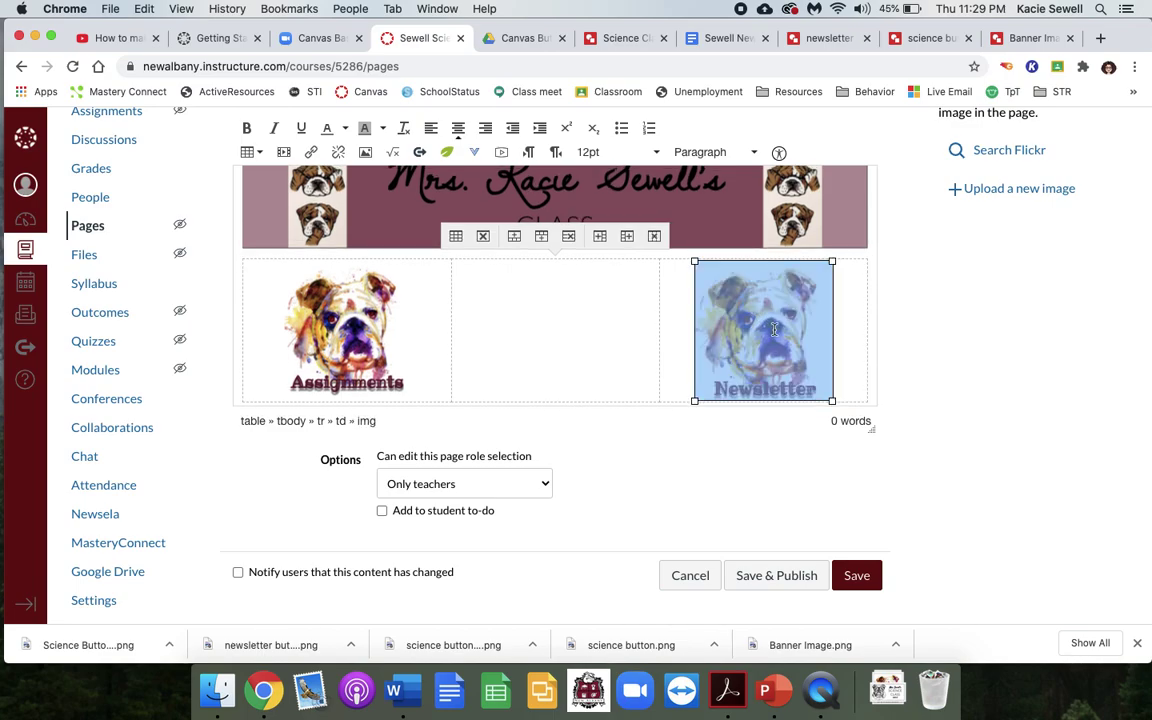
left_click(1027, 418)
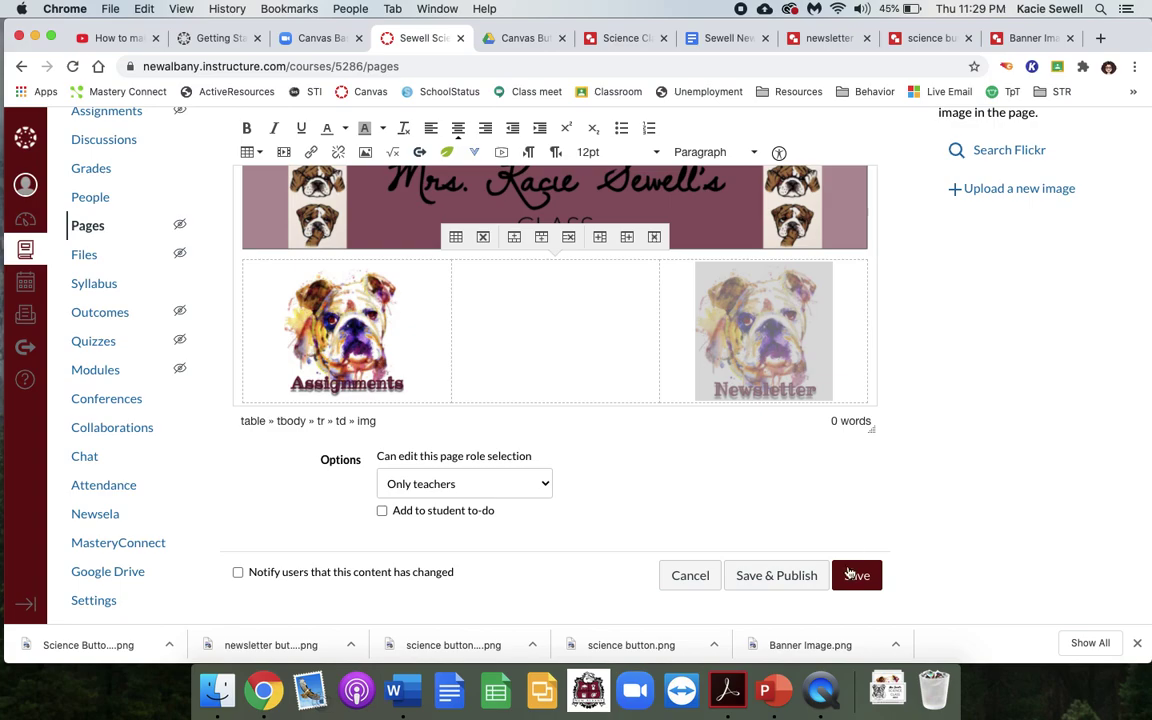
Save & Publish the Home page, review it, then go to the Pages list
left_click(818, 578)
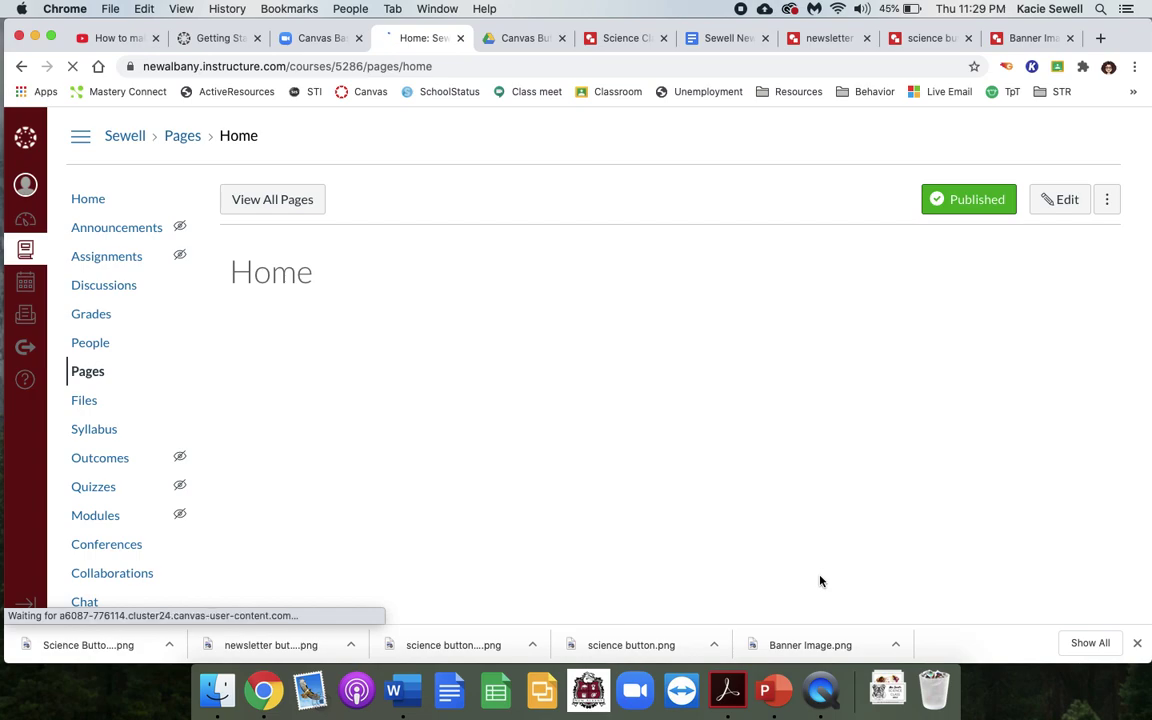
scroll(820, 581, "down", 3)
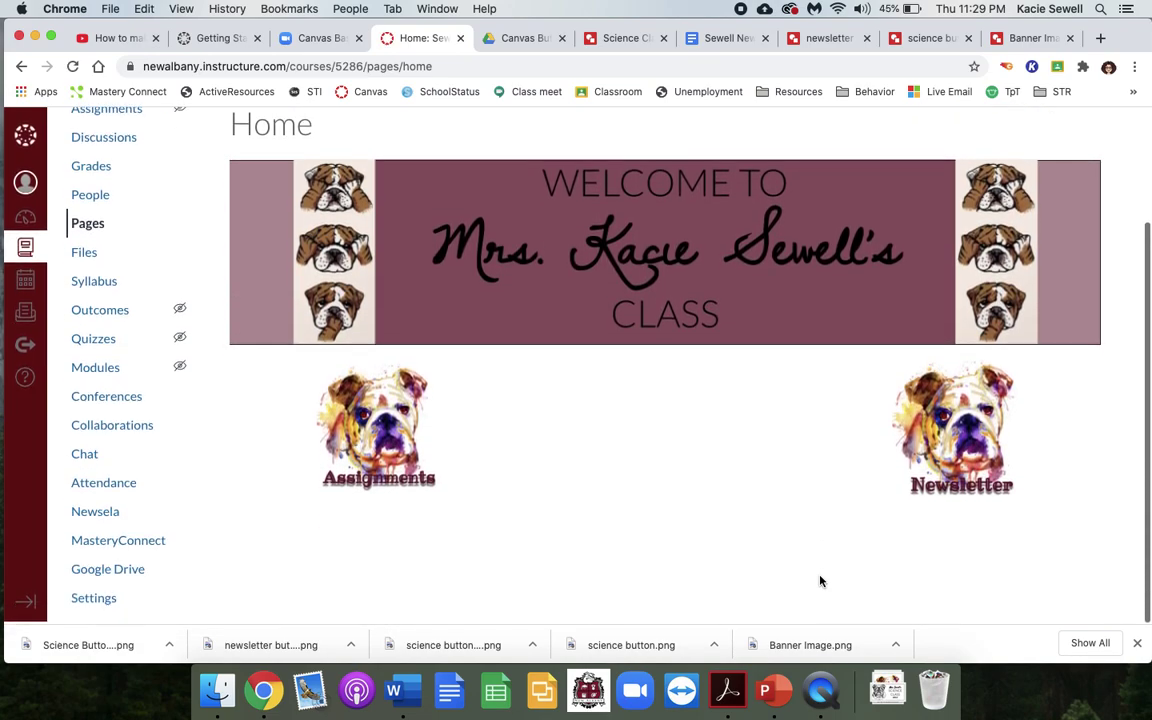
scroll(820, 581, "up", 1)
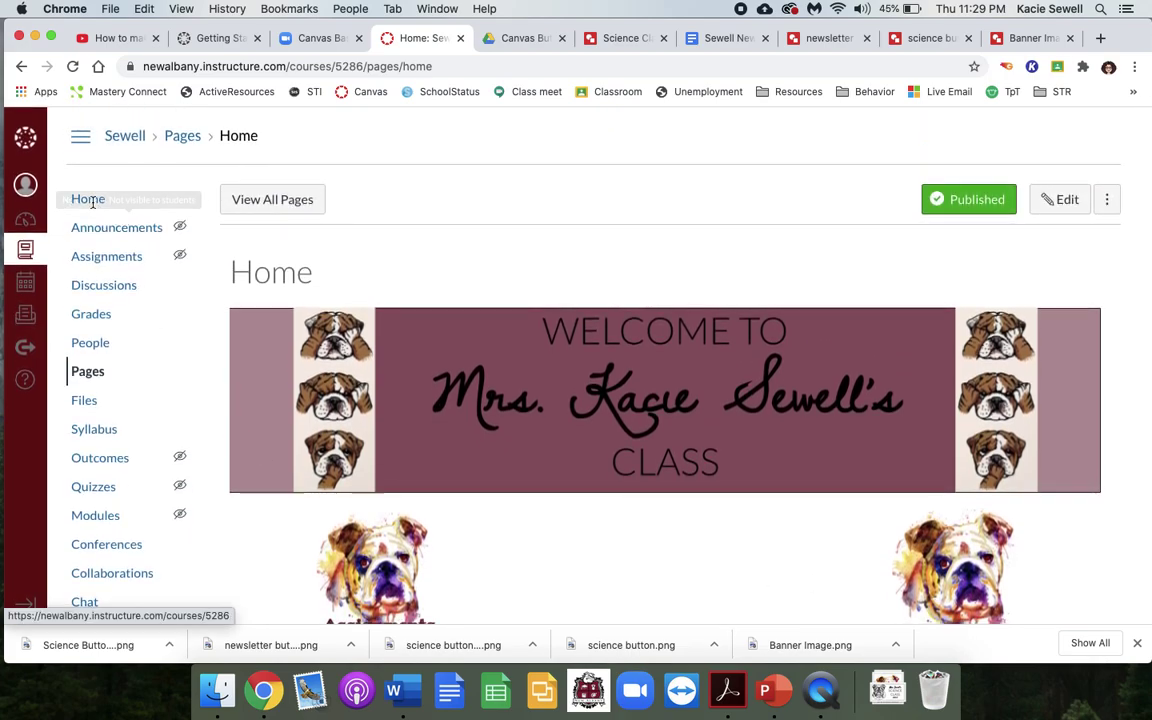
left_click(87, 378)
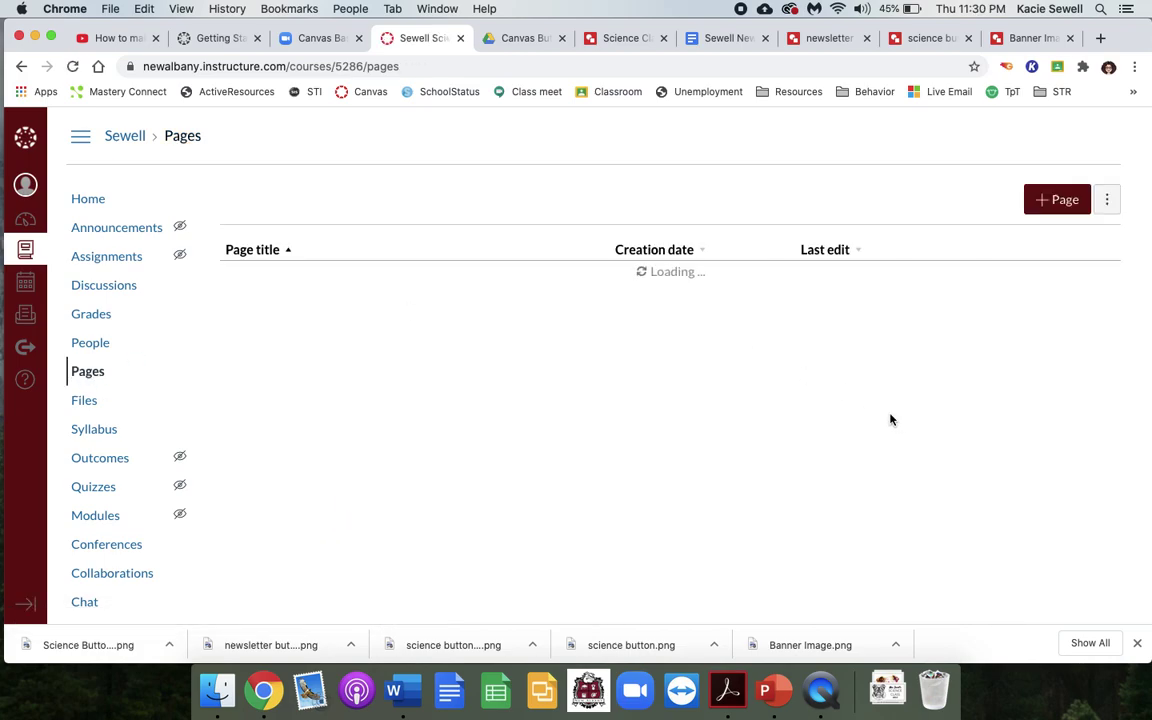
Set the Home page as the course's Front Page and return to the course home
left_click(1093, 273)
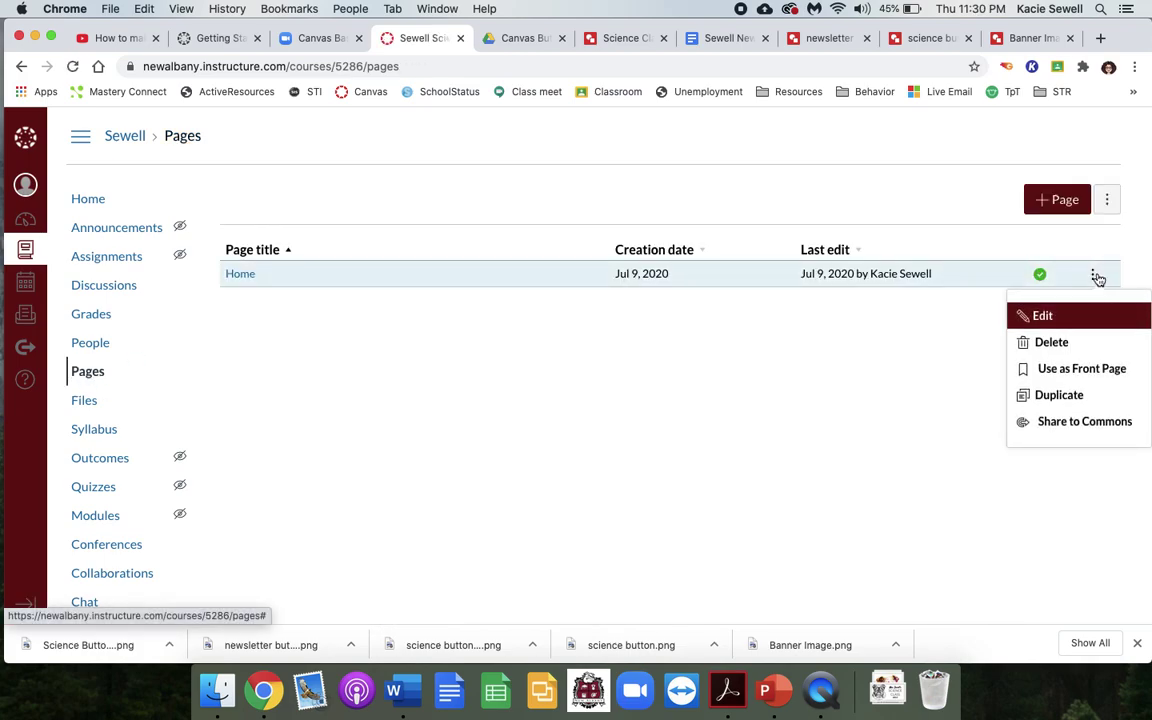
left_click(1072, 370)
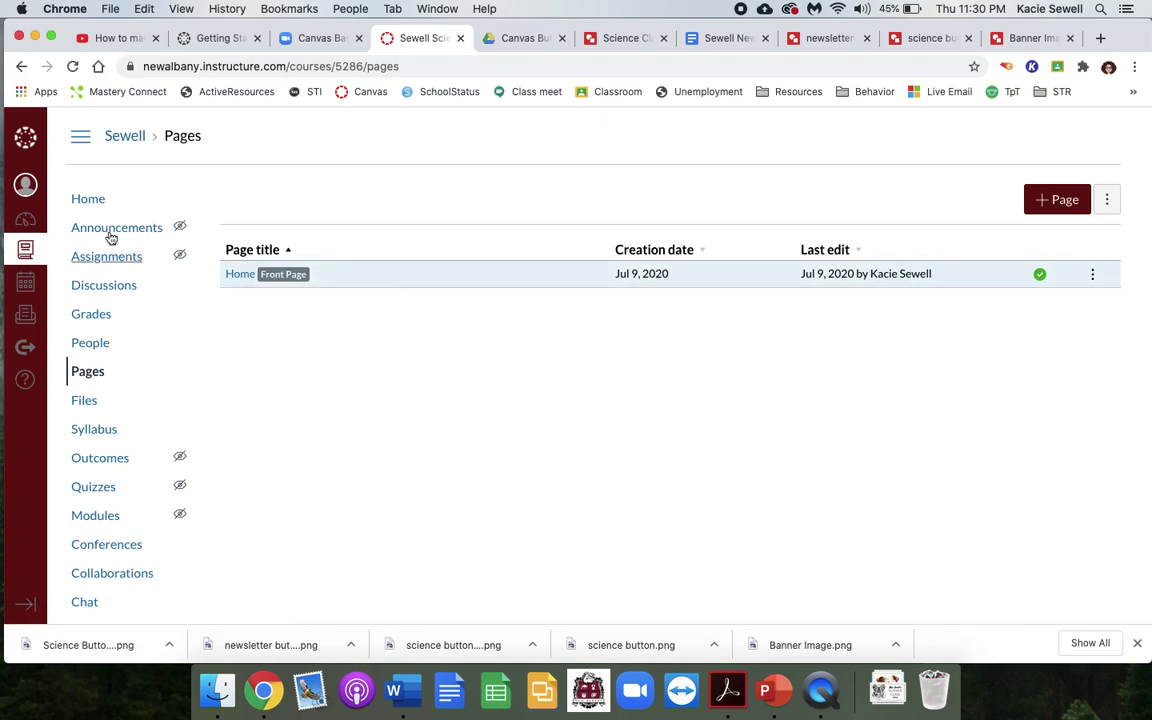
left_click(83, 208)
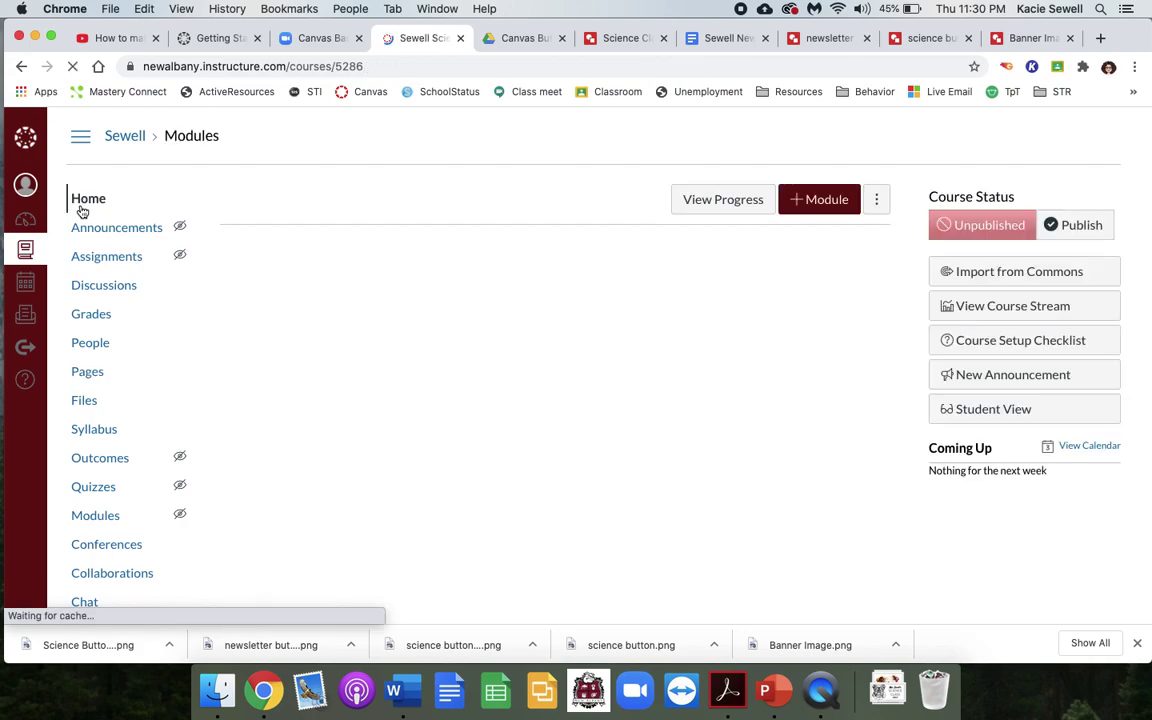
Set the course home to show the Pages Front Page, save, and preview in Student View
left_click(977, 309)
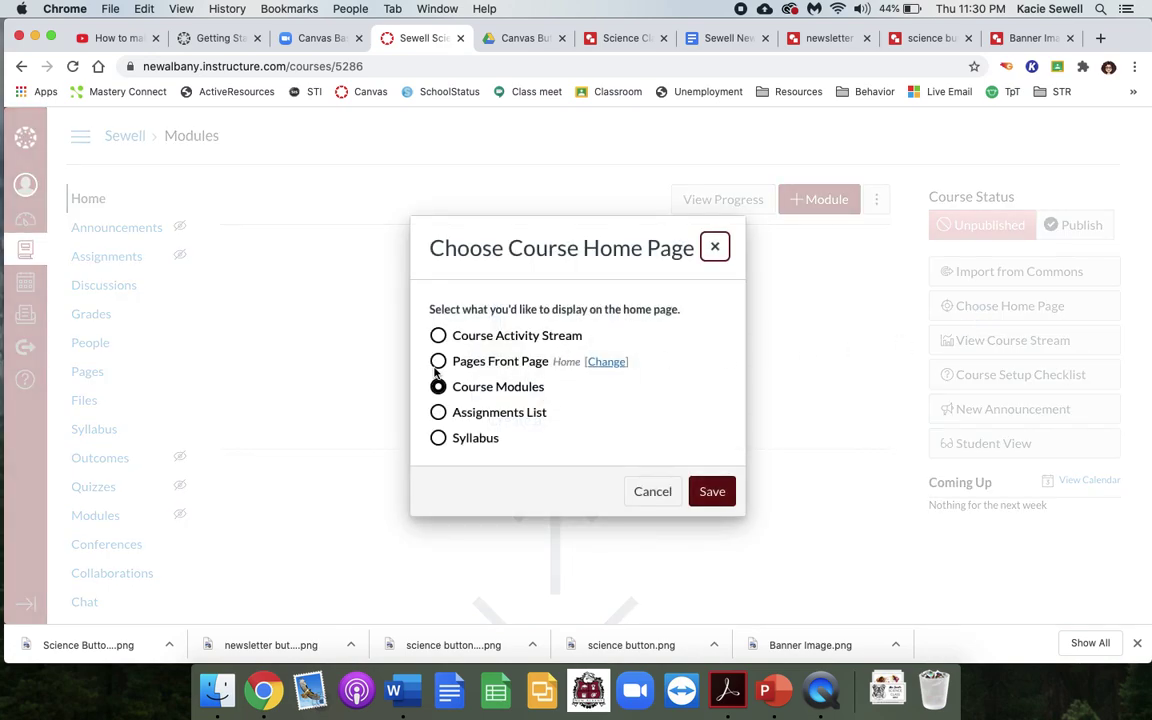
left_click(438, 361)
left_click(708, 492)
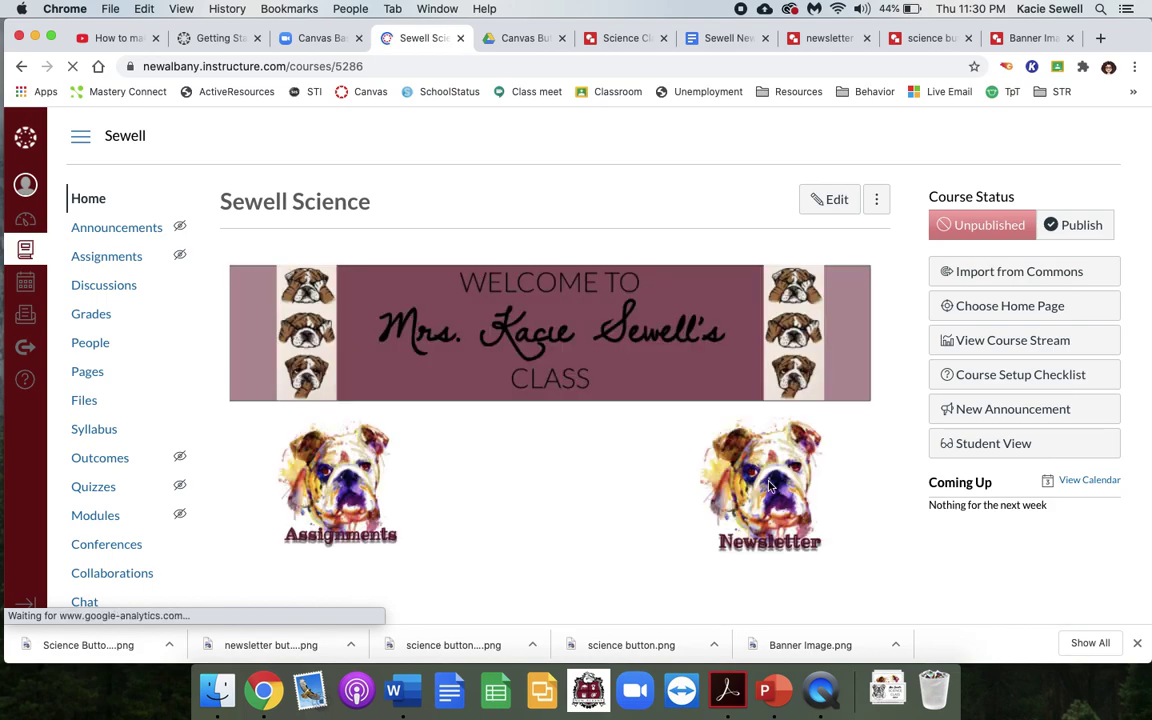
left_click(1000, 445)
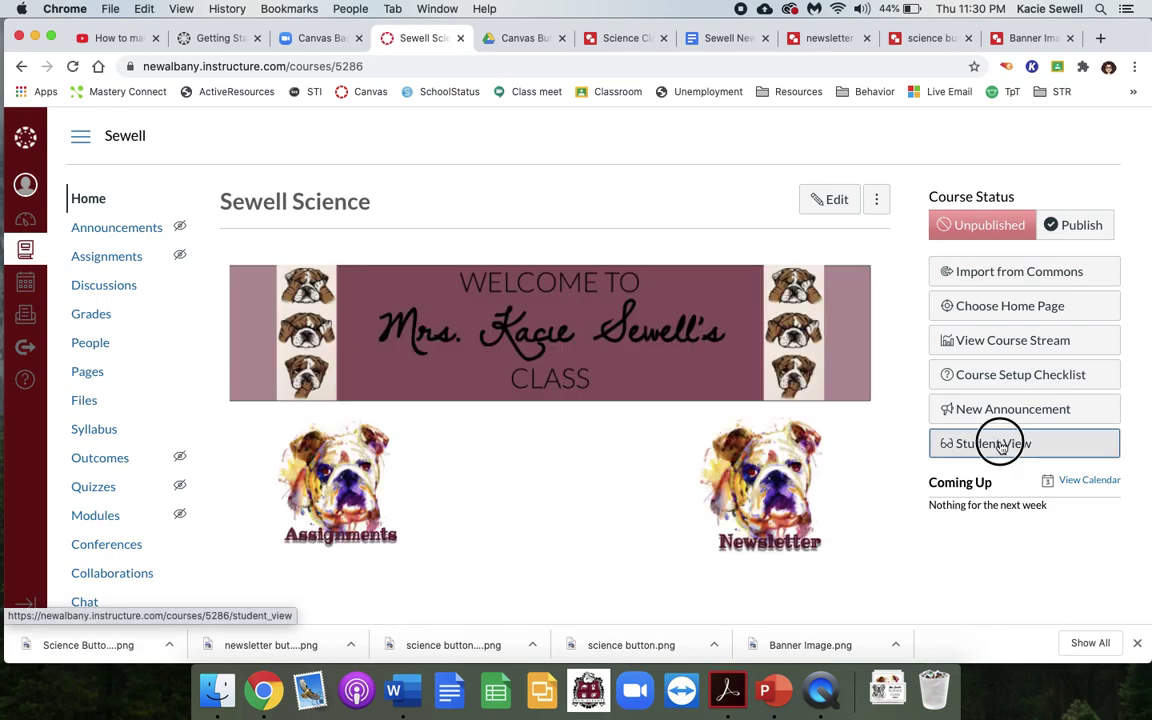